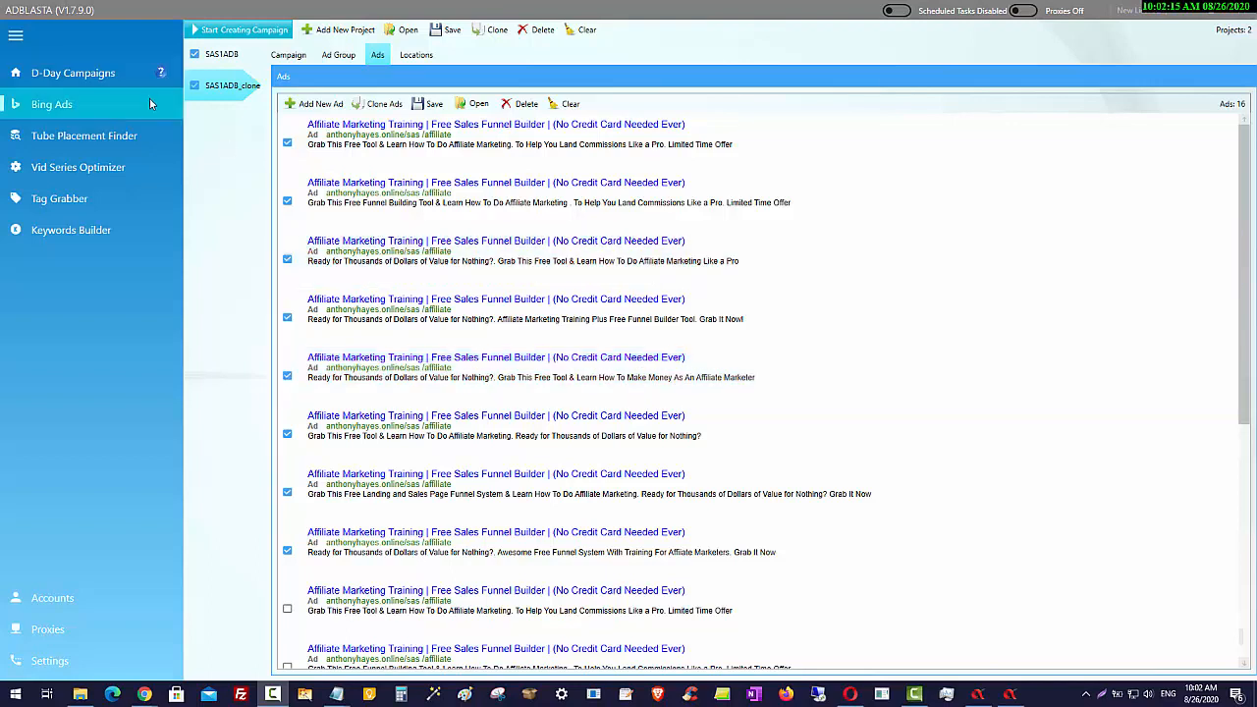
# Step: Look over the D-Day Campaigns targeting, campaign and ad settings, and return to the Bing Ads projects
pyautogui.click(100, 75)
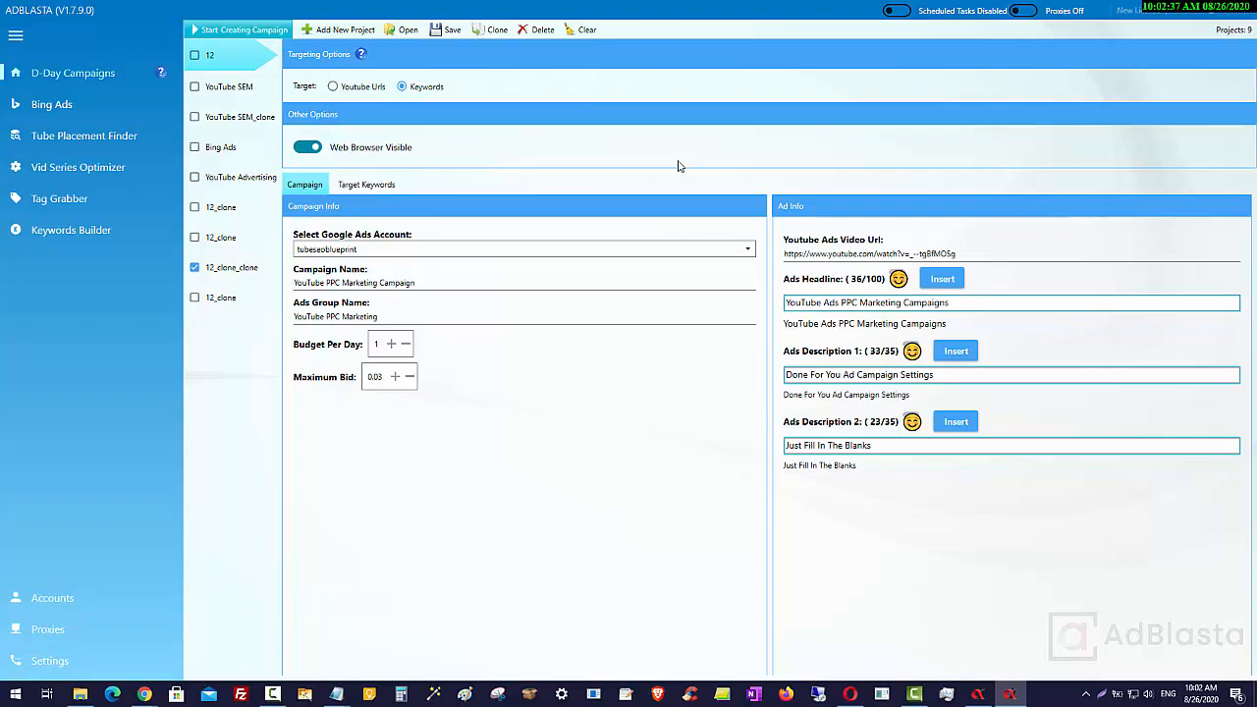
pyautogui.click(40, 105)
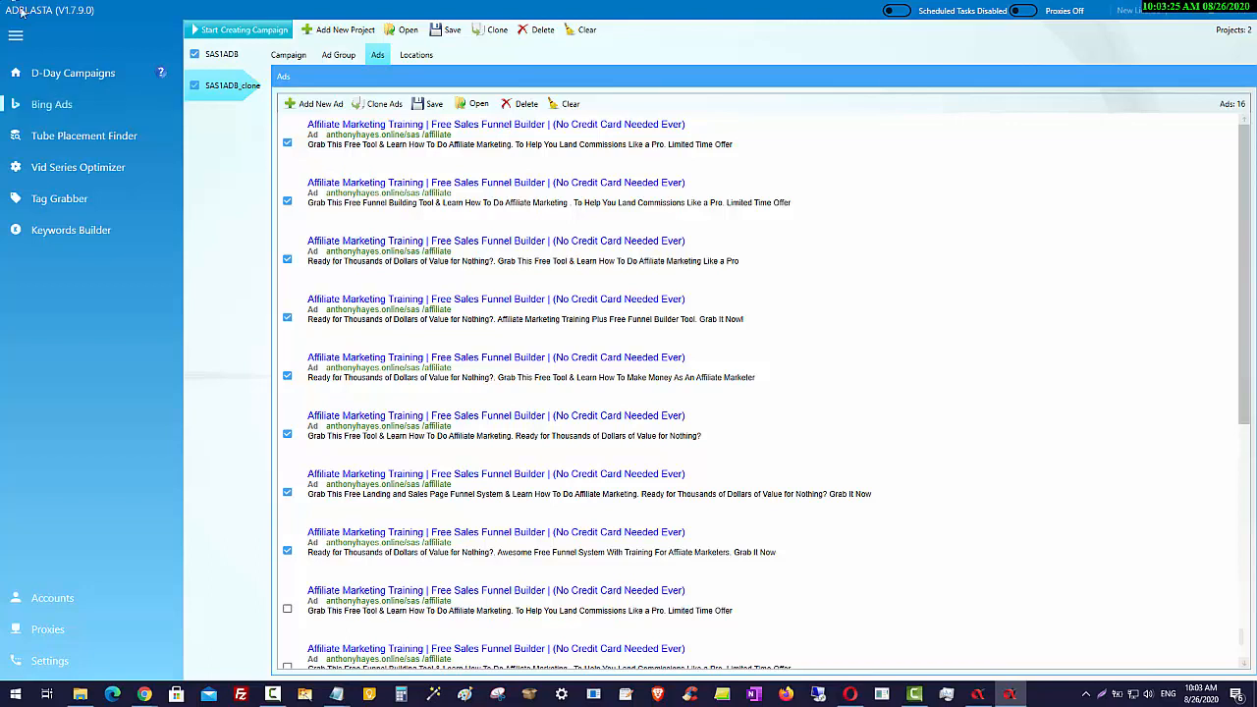
# Step: Try the Worldwide and US & Canada target locations for the SAS1ADB_clone project, and switch back to Selected Location
pyautogui.click(424, 56)
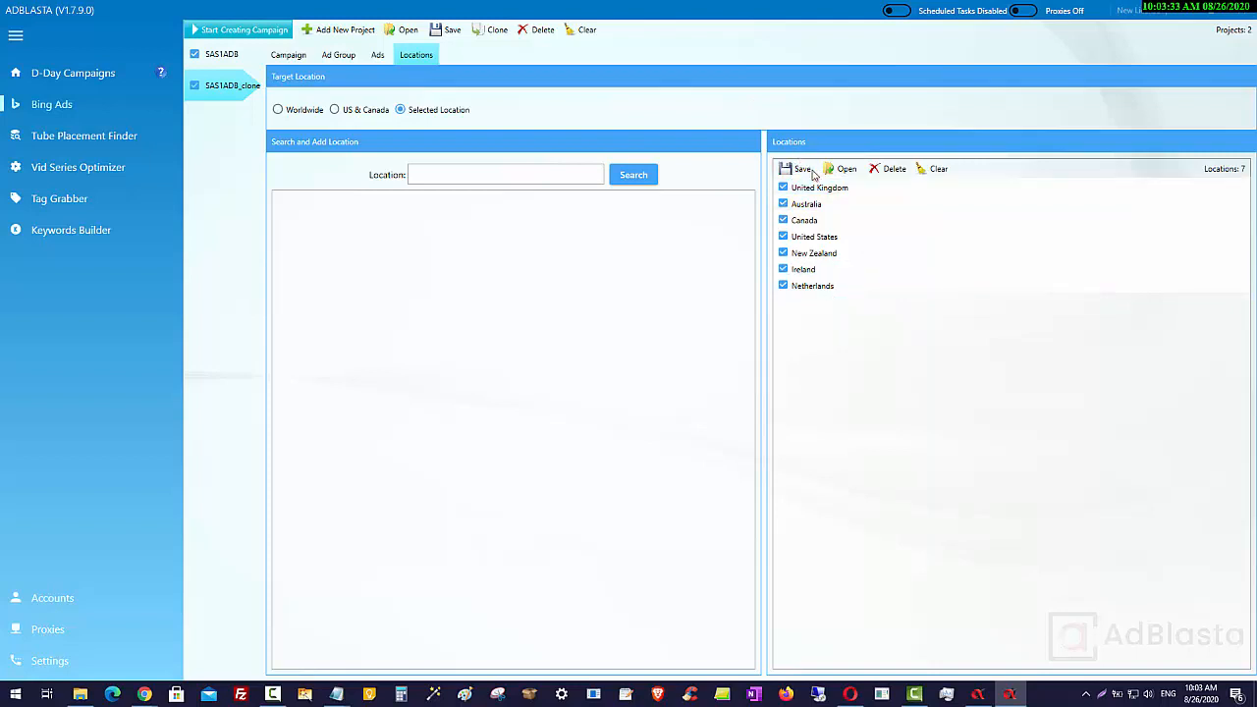
pyautogui.click(283, 112)
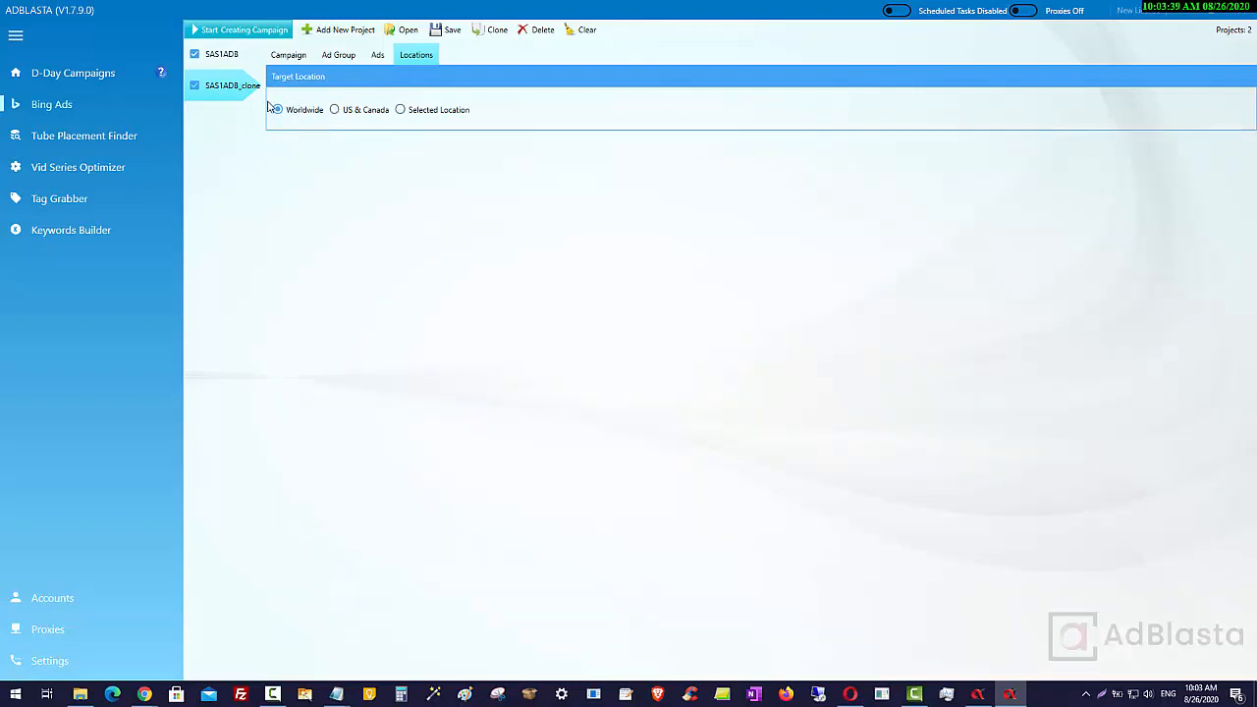
pyautogui.click(335, 110)
pyautogui.click(401, 110)
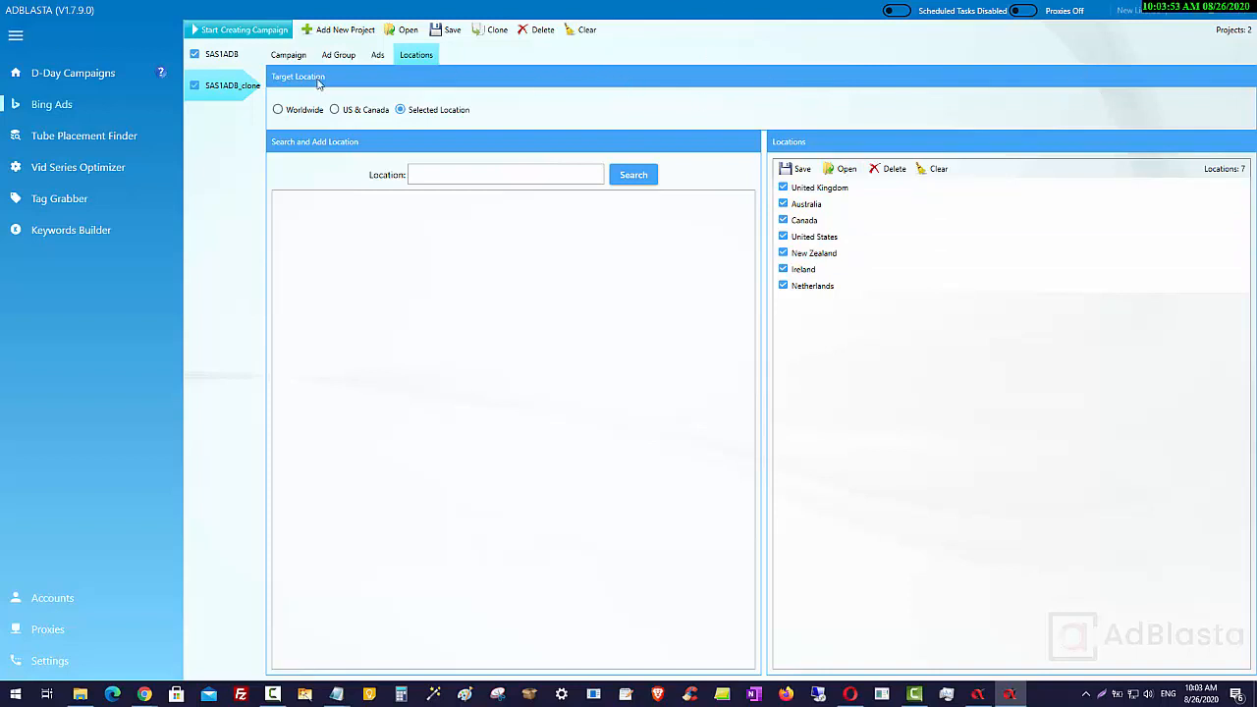
# Step: Check the campaign settings of SAS1ADB_clone and set its ad group's CPC bid to 0.05
pyautogui.click(287, 54)
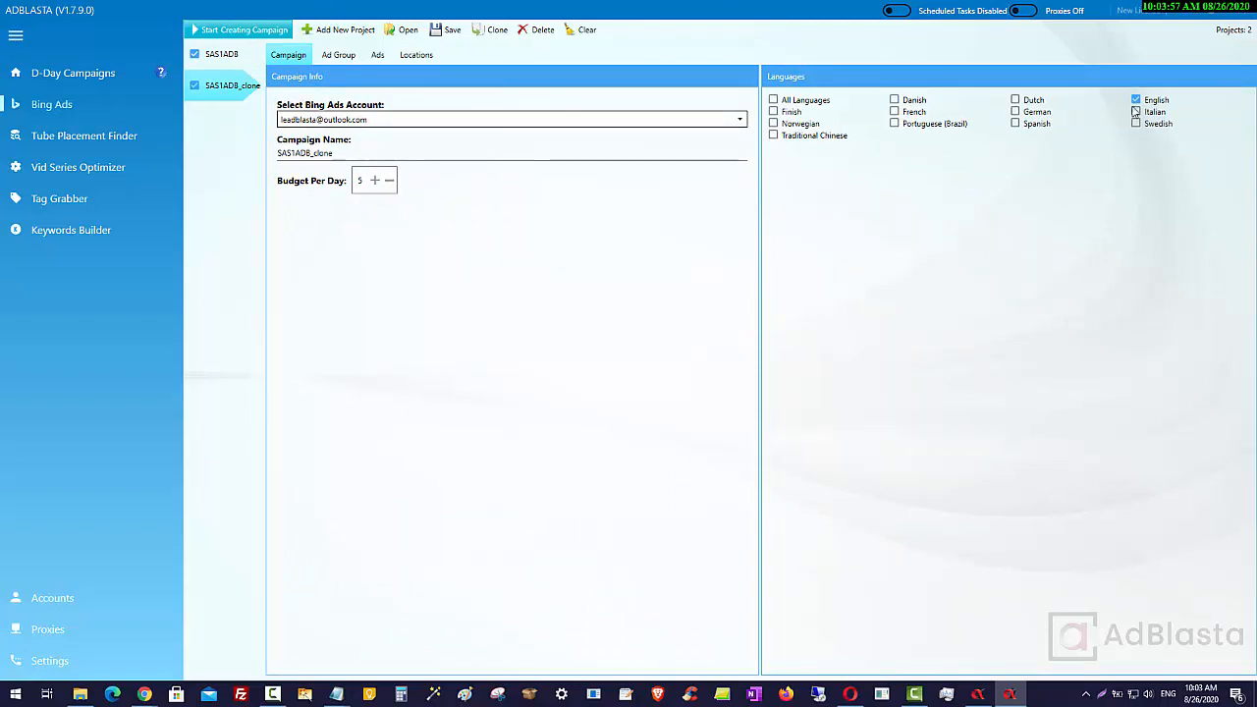
pyautogui.click(339, 55)
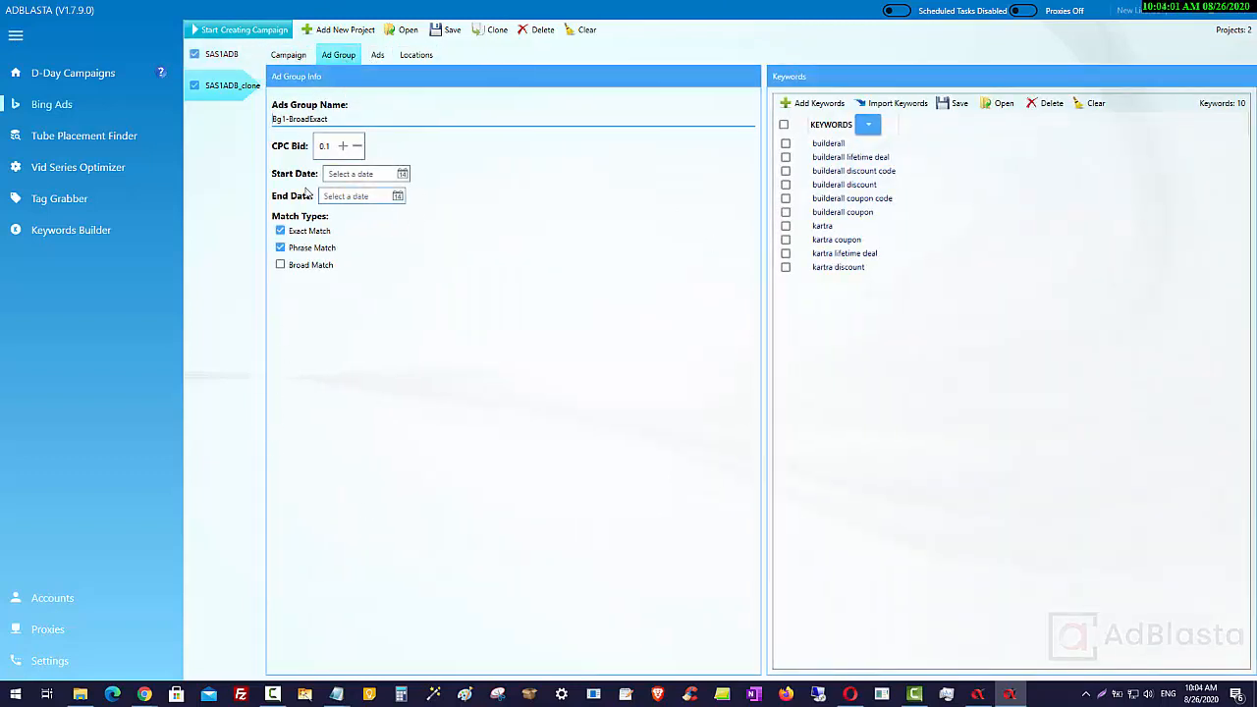
pyautogui.click(346, 146)
pyautogui.click(345, 146)
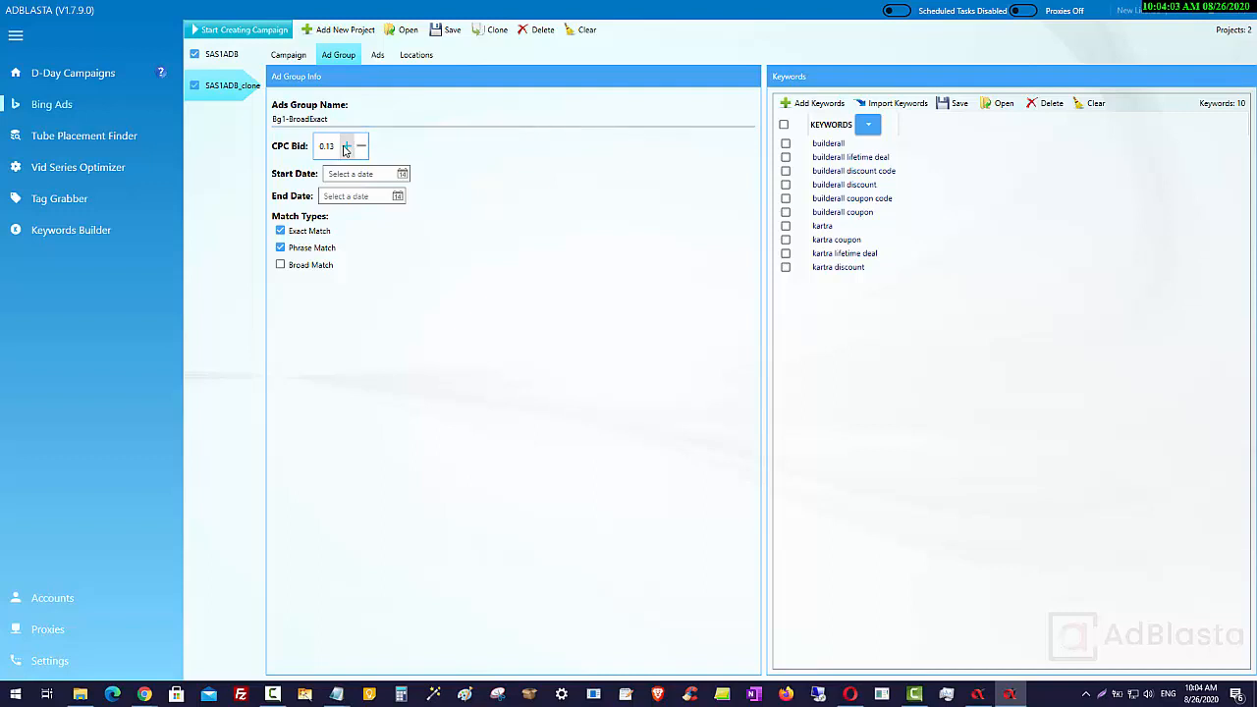
pyautogui.click(346, 147)
pyautogui.click(361, 147)
pyautogui.click(362, 147)
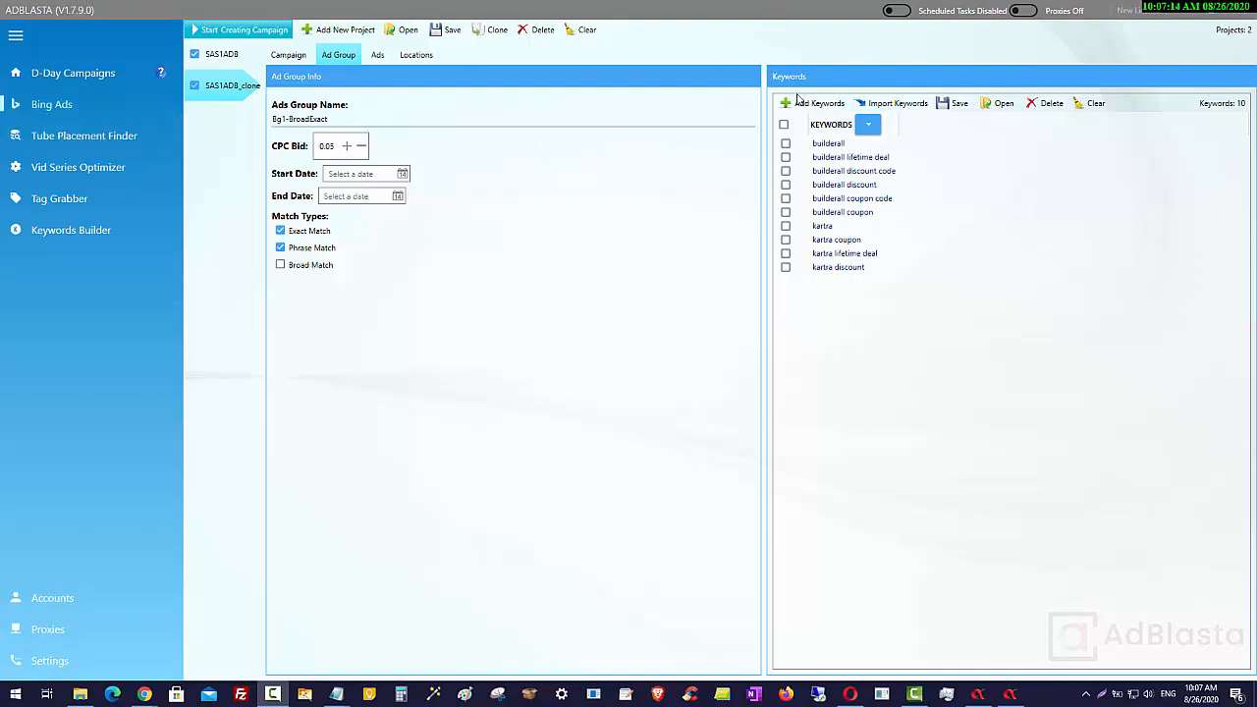
# Step: Open the first ad of SAS1ADB_clone to examine its URL, titles, ad texts and path, and cancel without changes
pyautogui.click(876, 171)
pyautogui.click(780, 158)
pyautogui.click(377, 55)
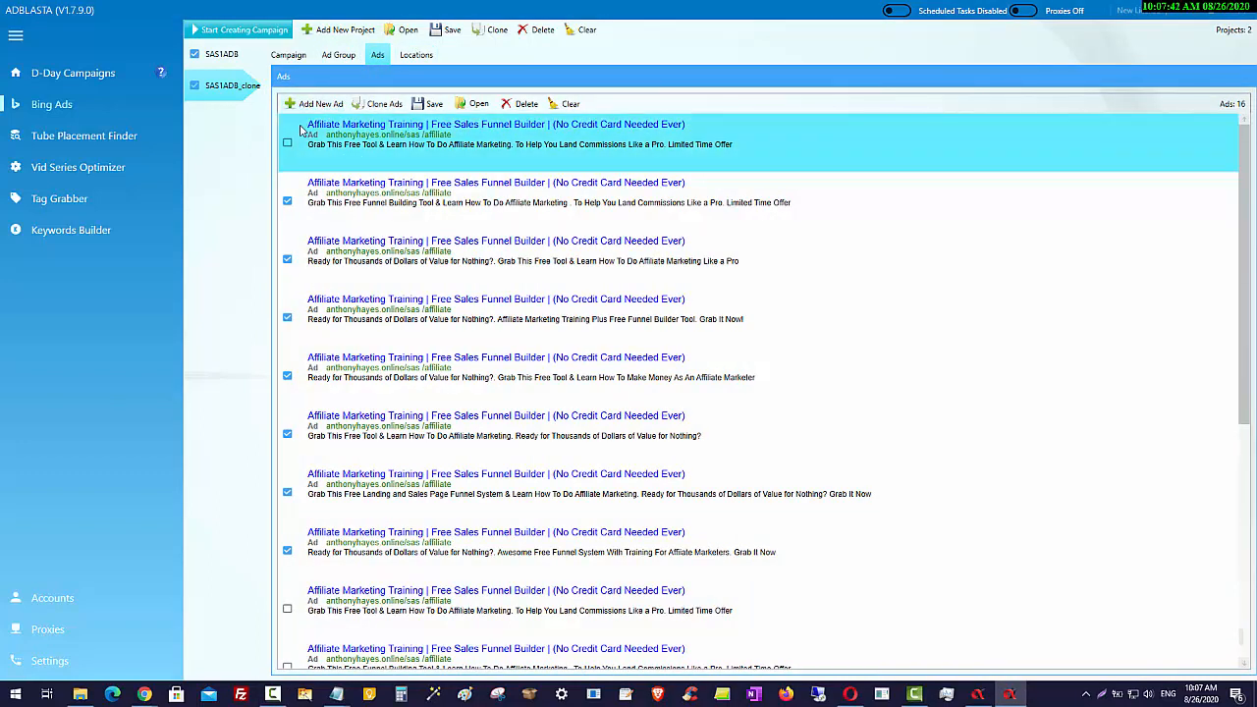
pyautogui.doubleClick(377, 155)
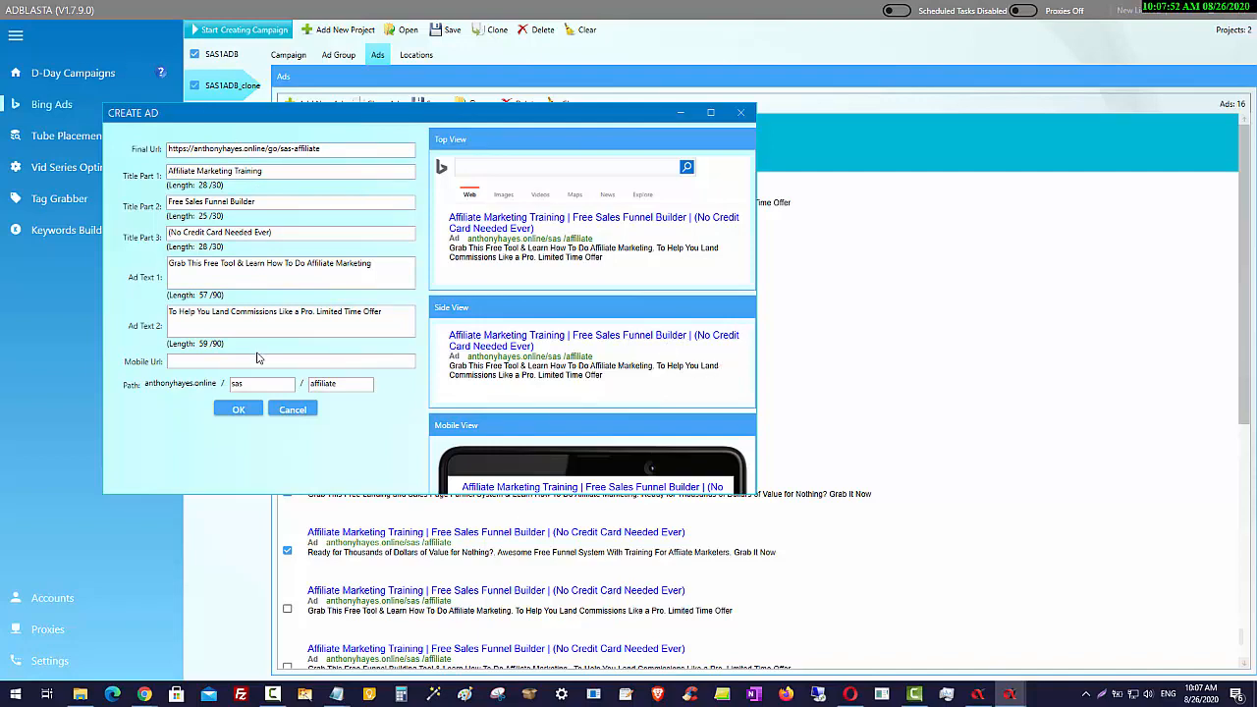
pyautogui.click(295, 411)
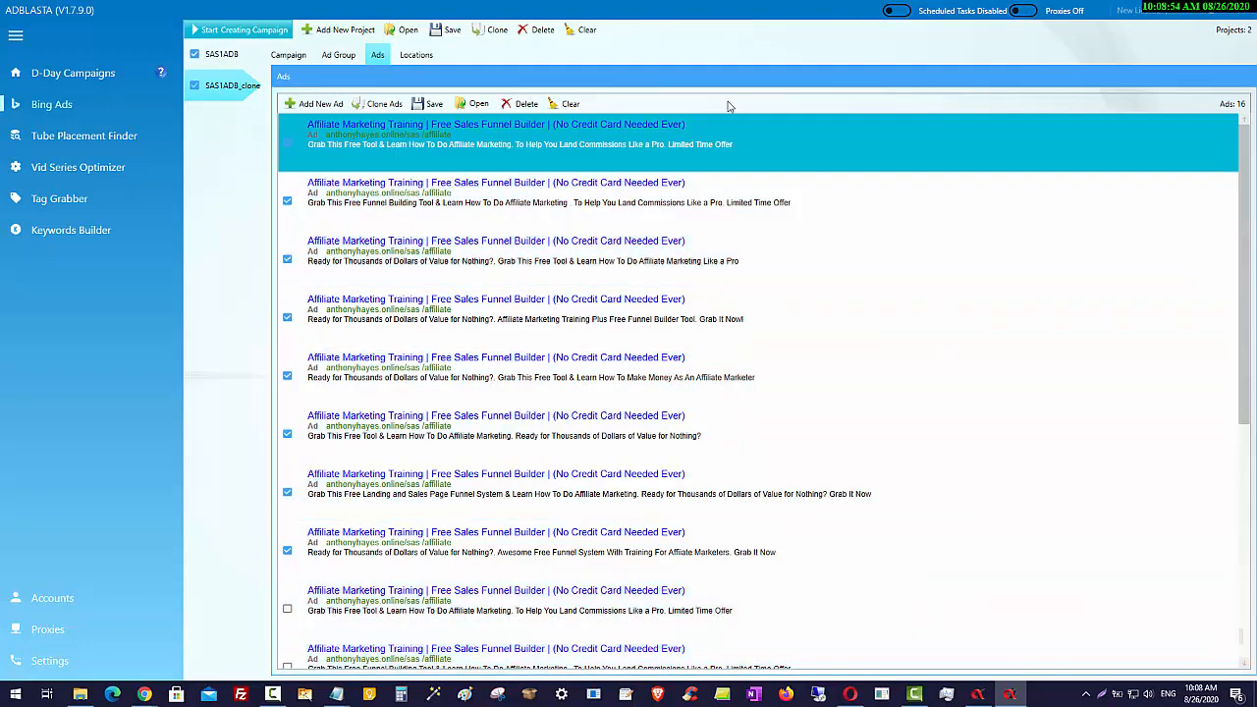
# Step: Open the second ad in the list, examine its Ad Text 1 wording, and close it without changes
pyautogui.doubleClick(386, 224)
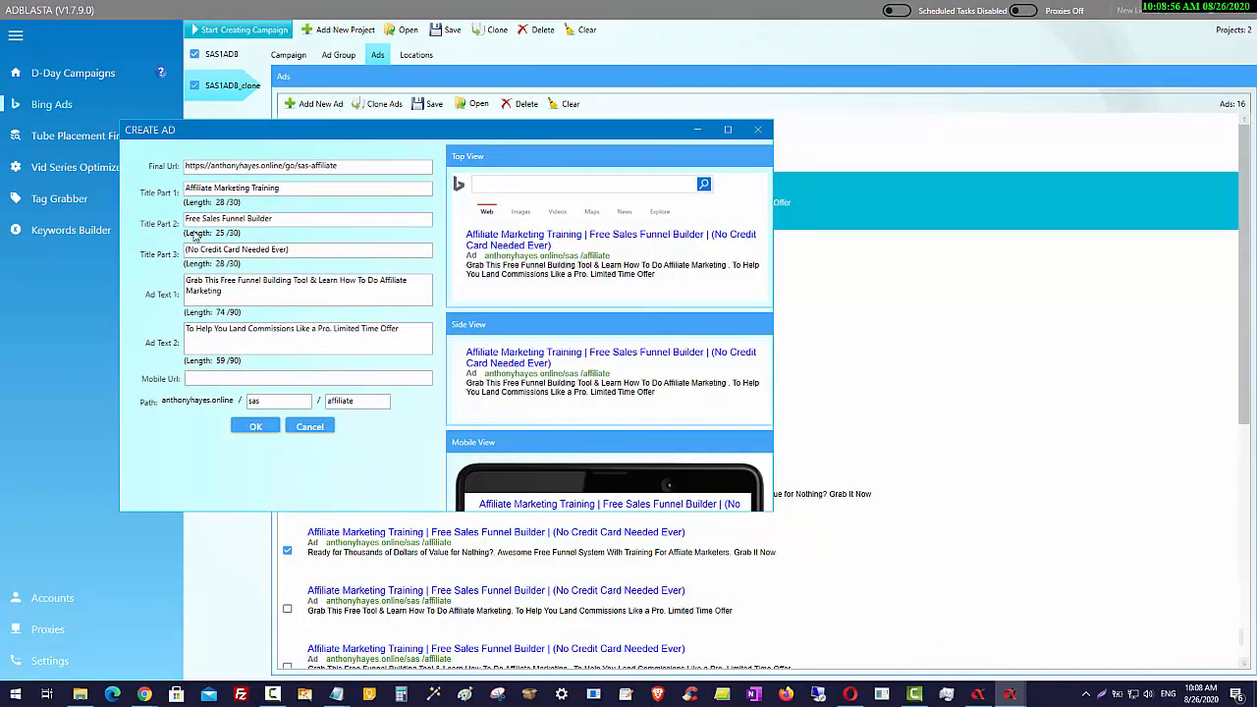
pyautogui.moveTo(201, 283); pyautogui.dragTo(183, 286)
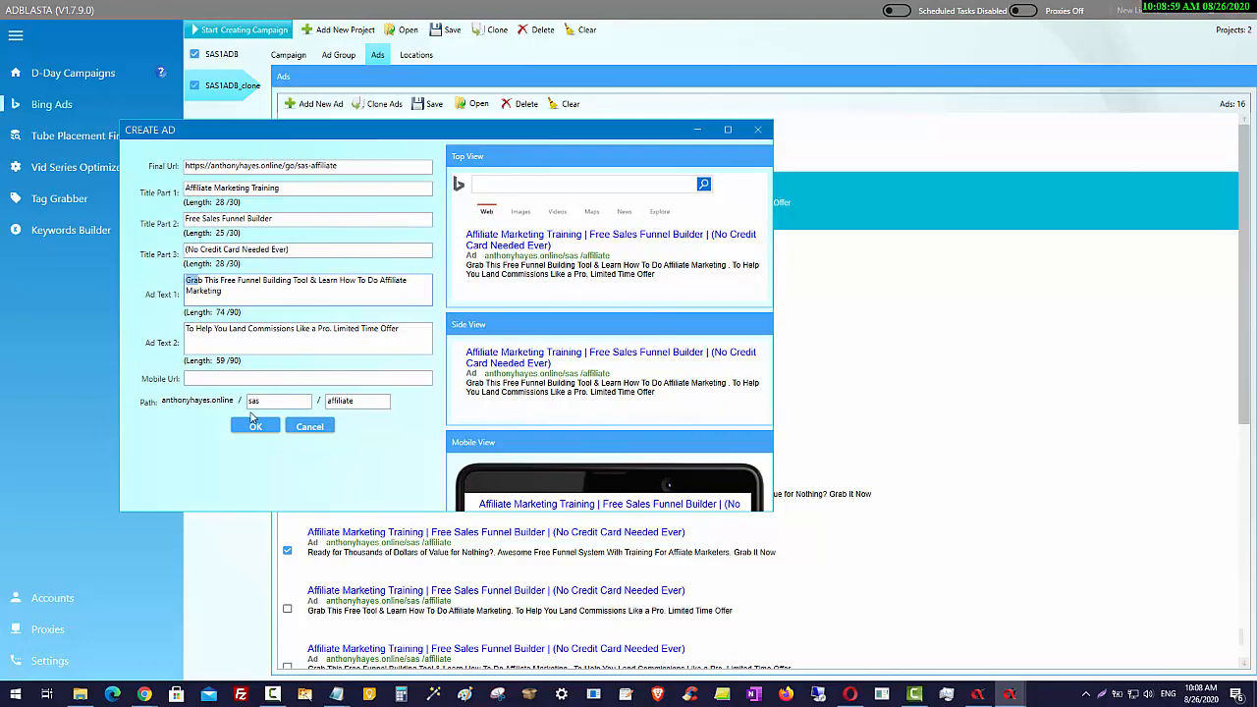
pyautogui.click(757, 130)
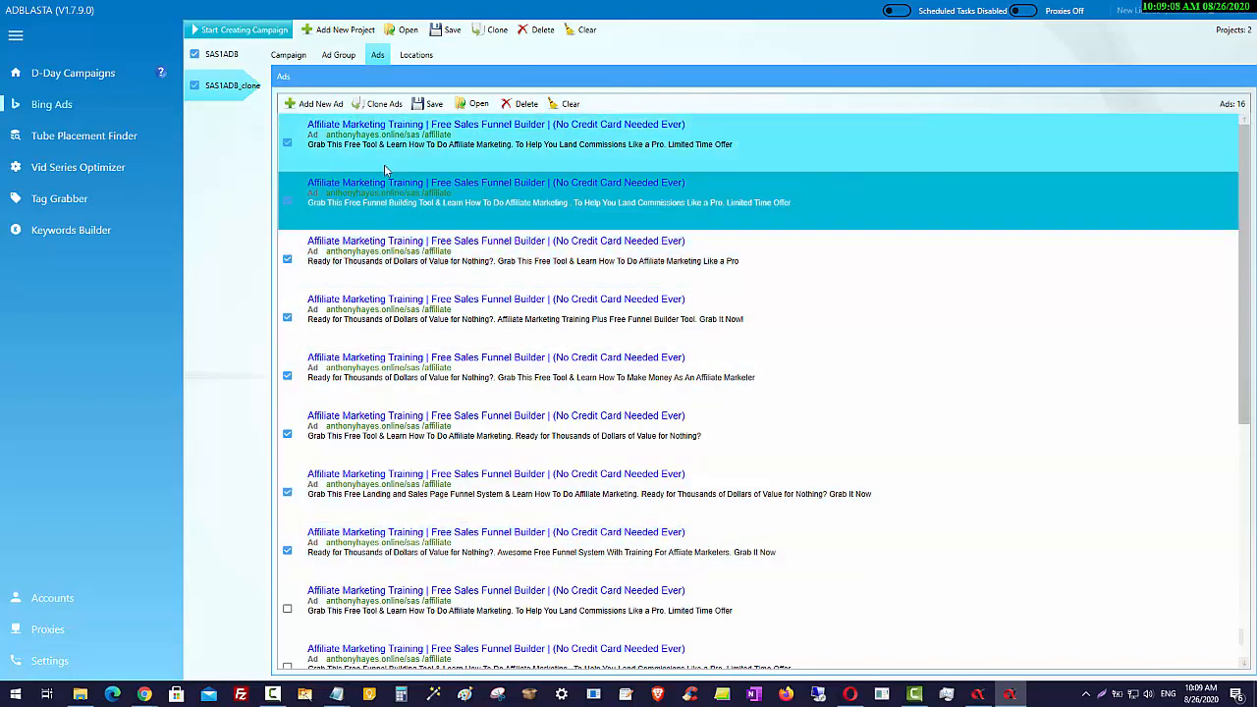
# Step: Go back to the target locations, try Worldwide and US & Canada once more, and restore Selected Location
pyautogui.click(412, 59)
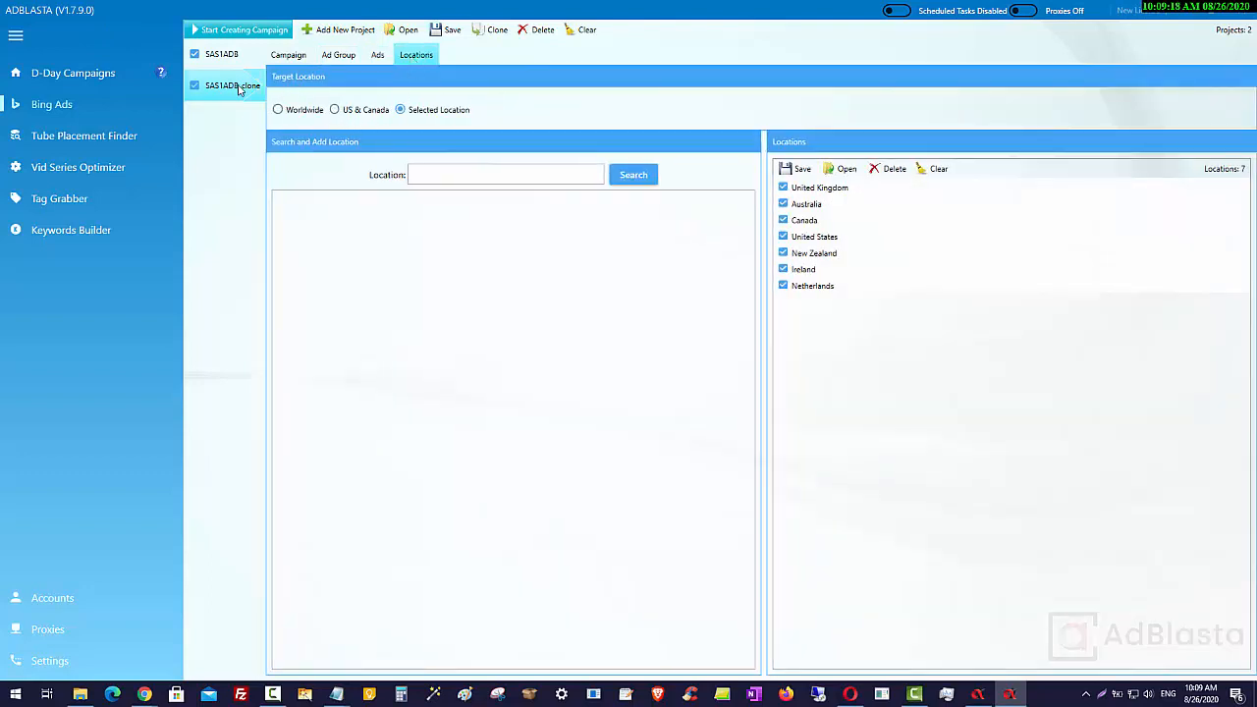
pyautogui.click(292, 114)
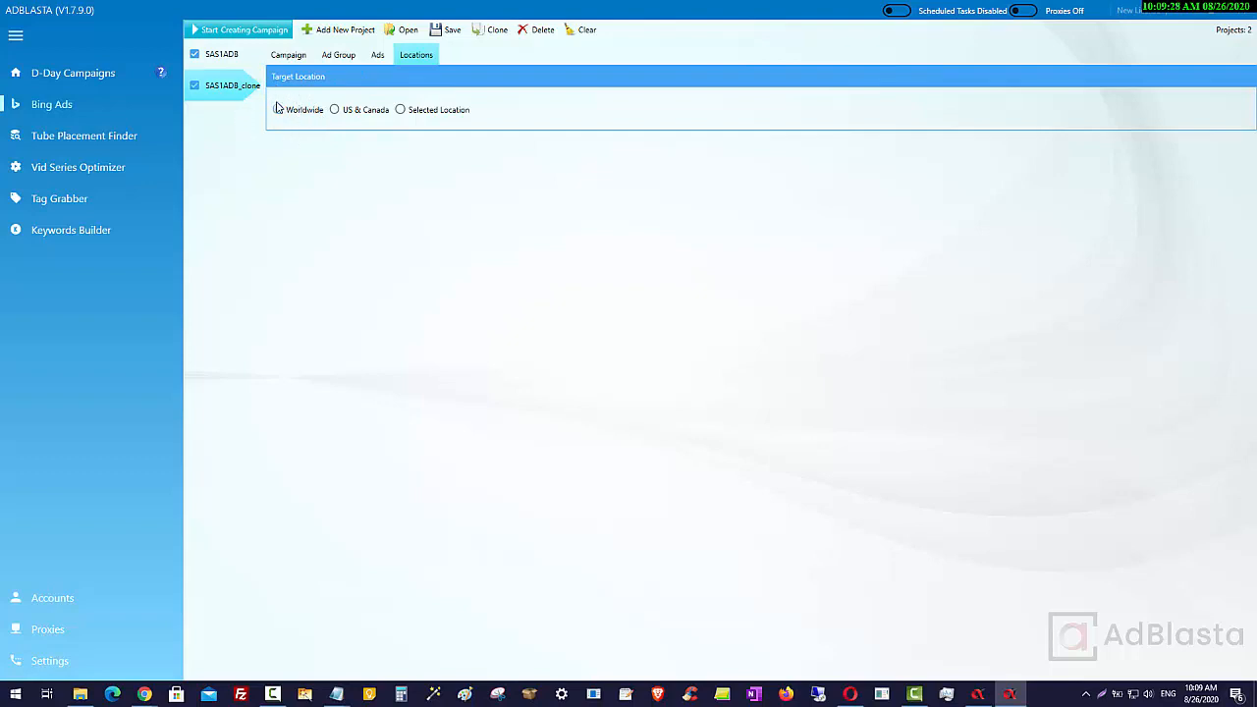
pyautogui.click(278, 109)
pyautogui.click(339, 112)
pyautogui.click(402, 111)
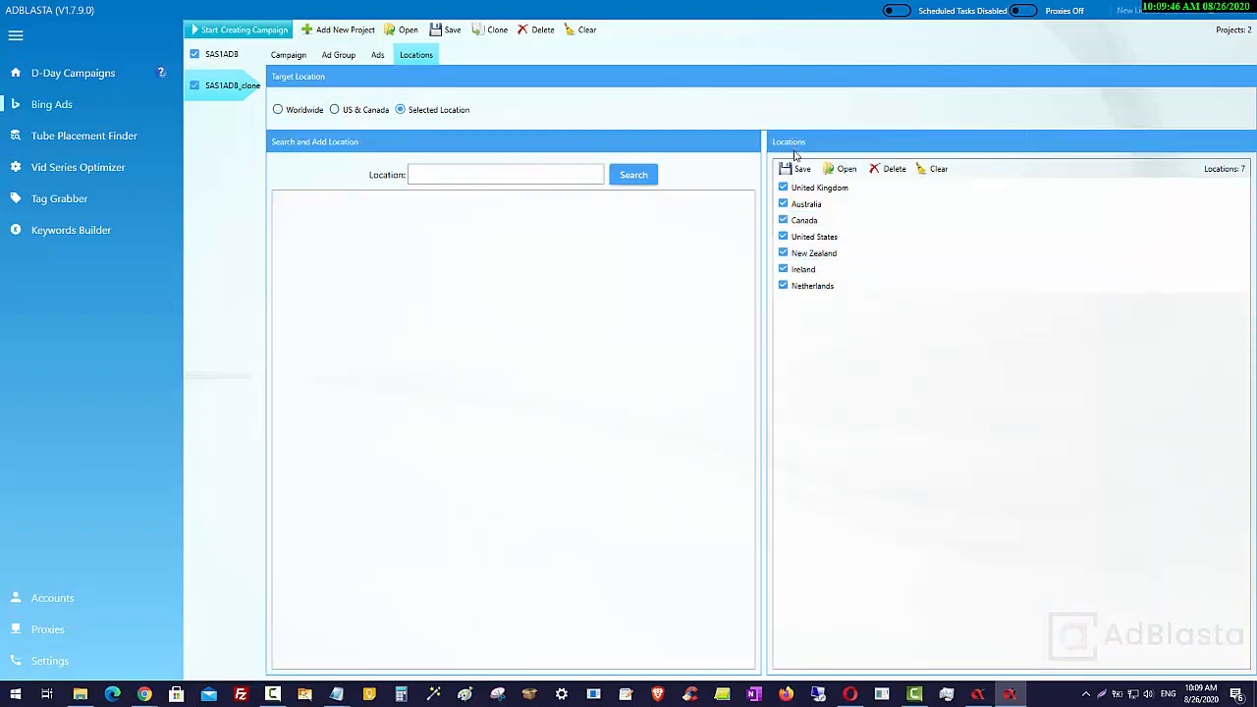
# Step: Search the locations for "australia" and add the country-level Australia entry to the project's location list
pyautogui.click(456, 168)
pyautogui.write('australia')
pyautogui.click(633, 184)
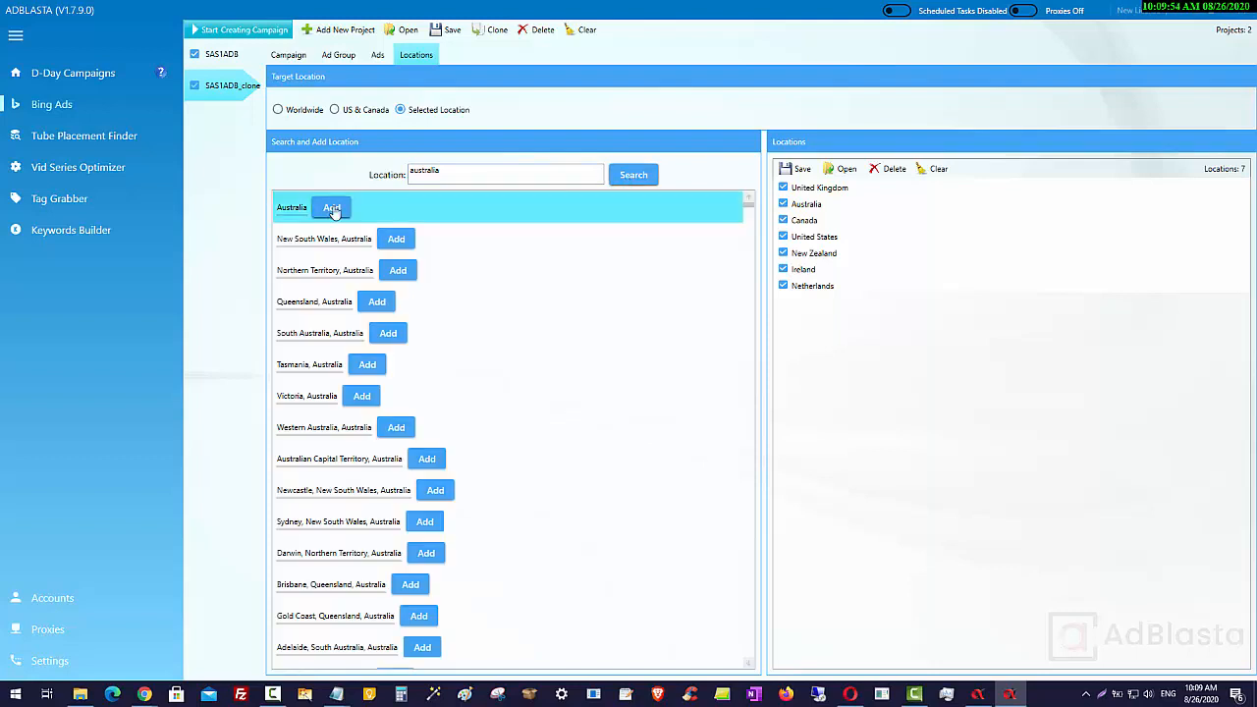
pyautogui.click(332, 209)
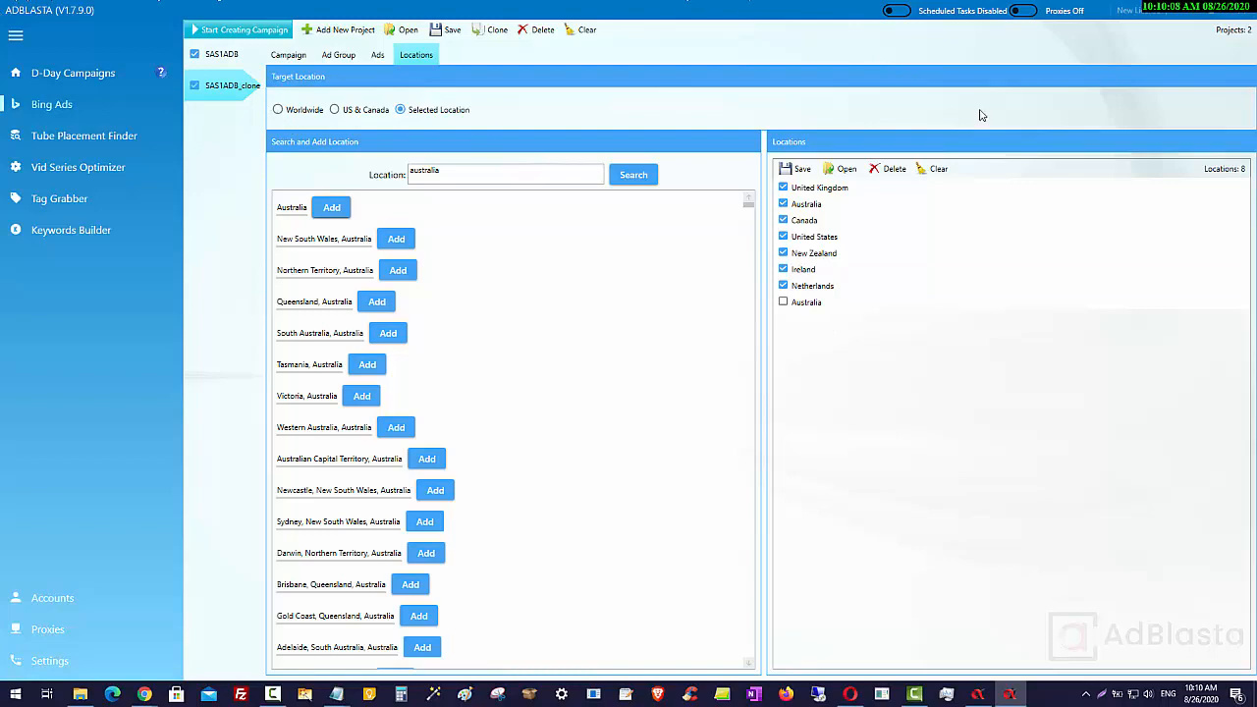
# Step: Switch to Microsoft Advertising in Opera and examine the keyword performance of the Youtube Advertising ad group under AdBlasta
pyautogui.click(1185, 12)
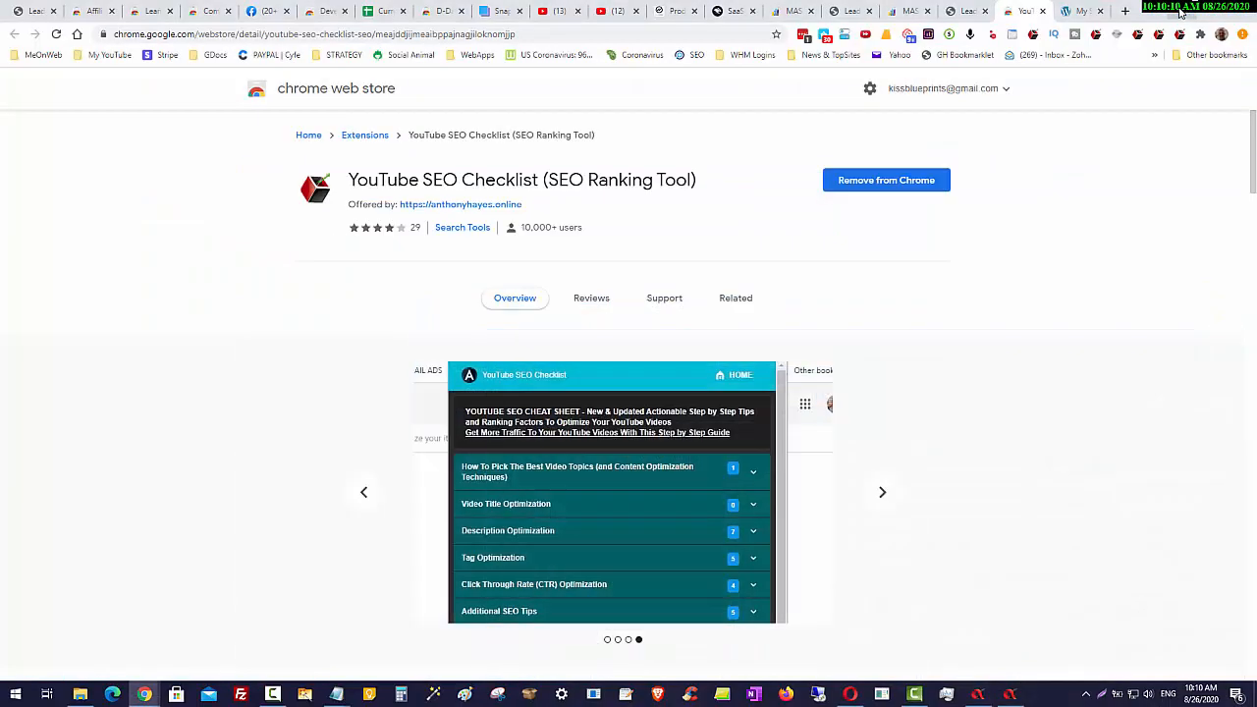
pyautogui.click(851, 695)
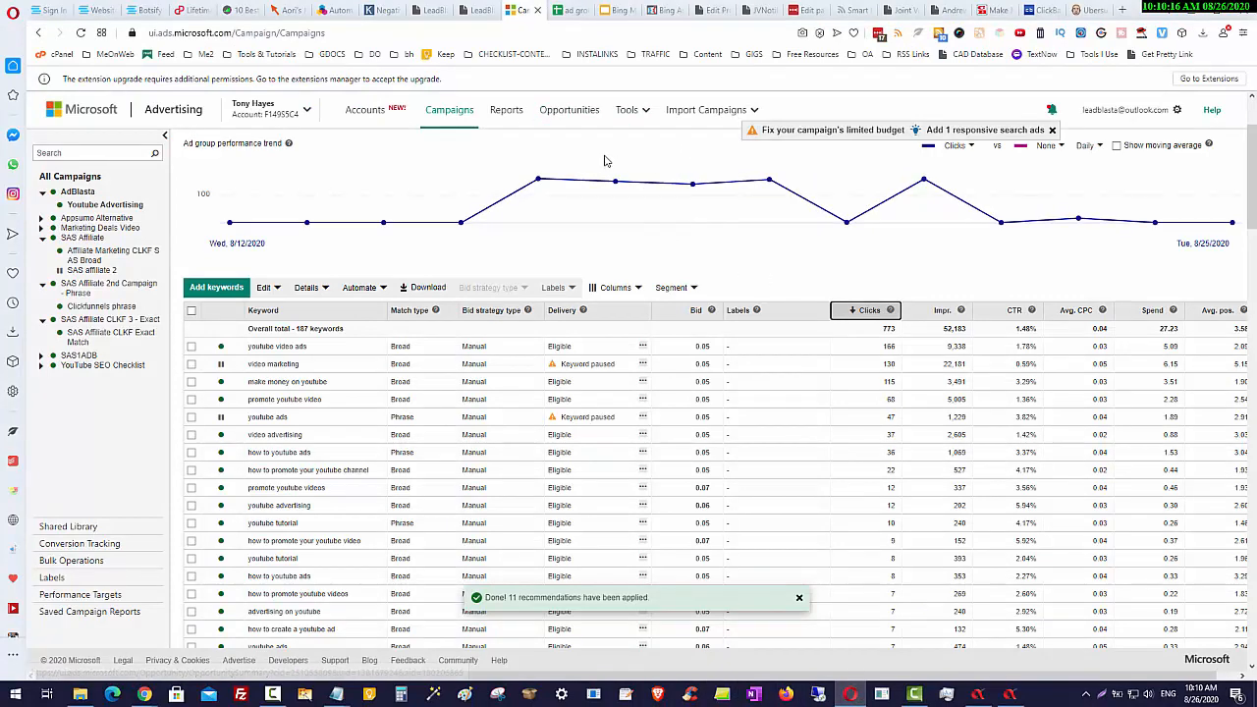
pyautogui.click(87, 203)
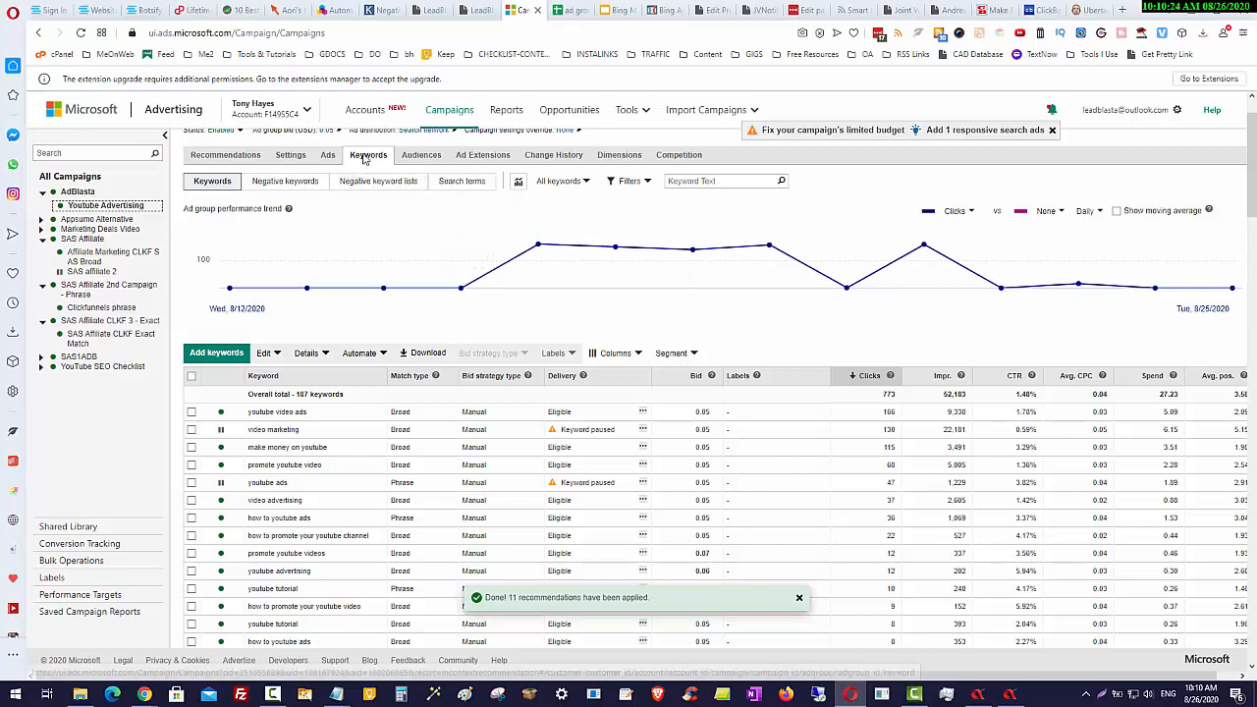
pyautogui.scroll(-1, 628, 243)
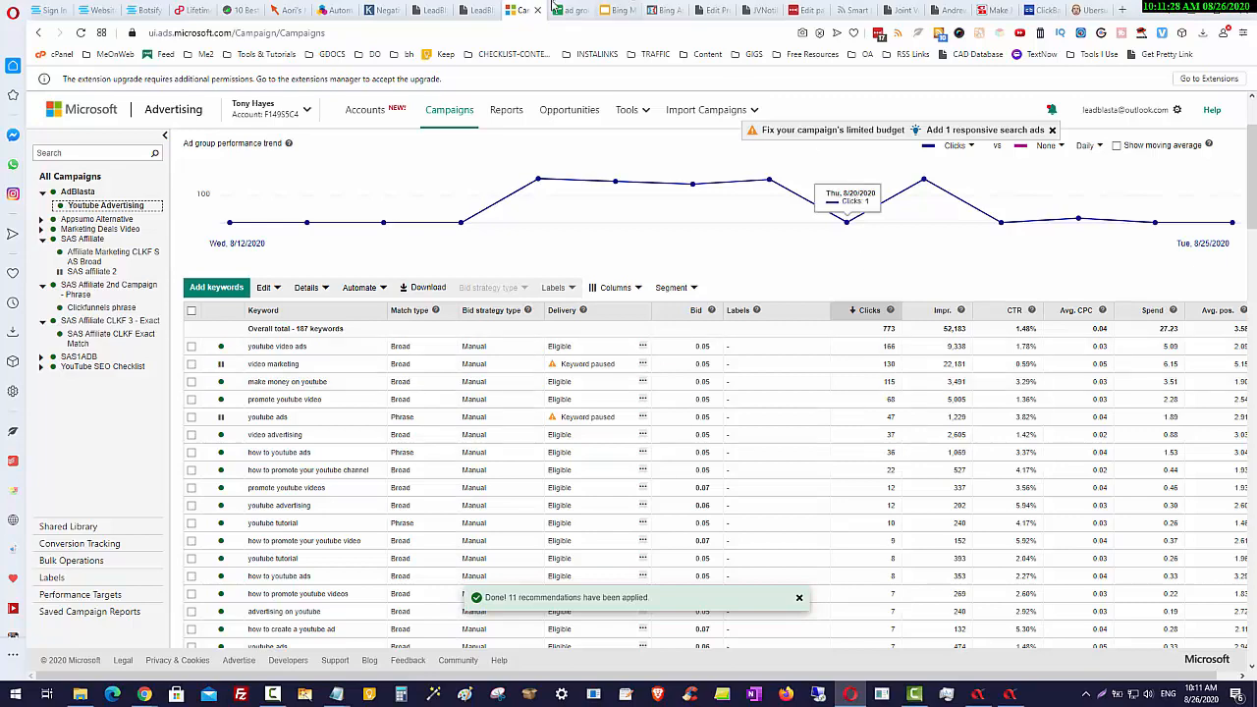
# Step: Switch to Ubersuggest and examine the suggested and related keyword ideas for "make money on youtube"
pyautogui.click(1092, 9)
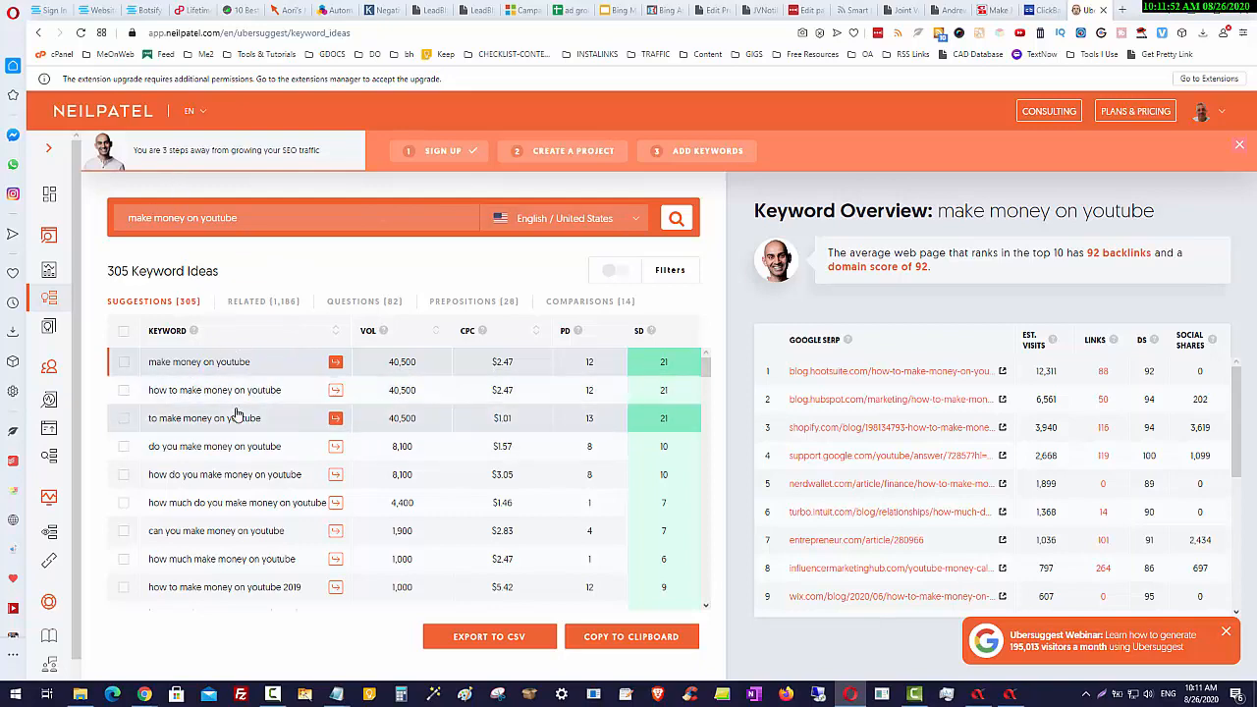
pyautogui.scroll(-3, 236, 415)
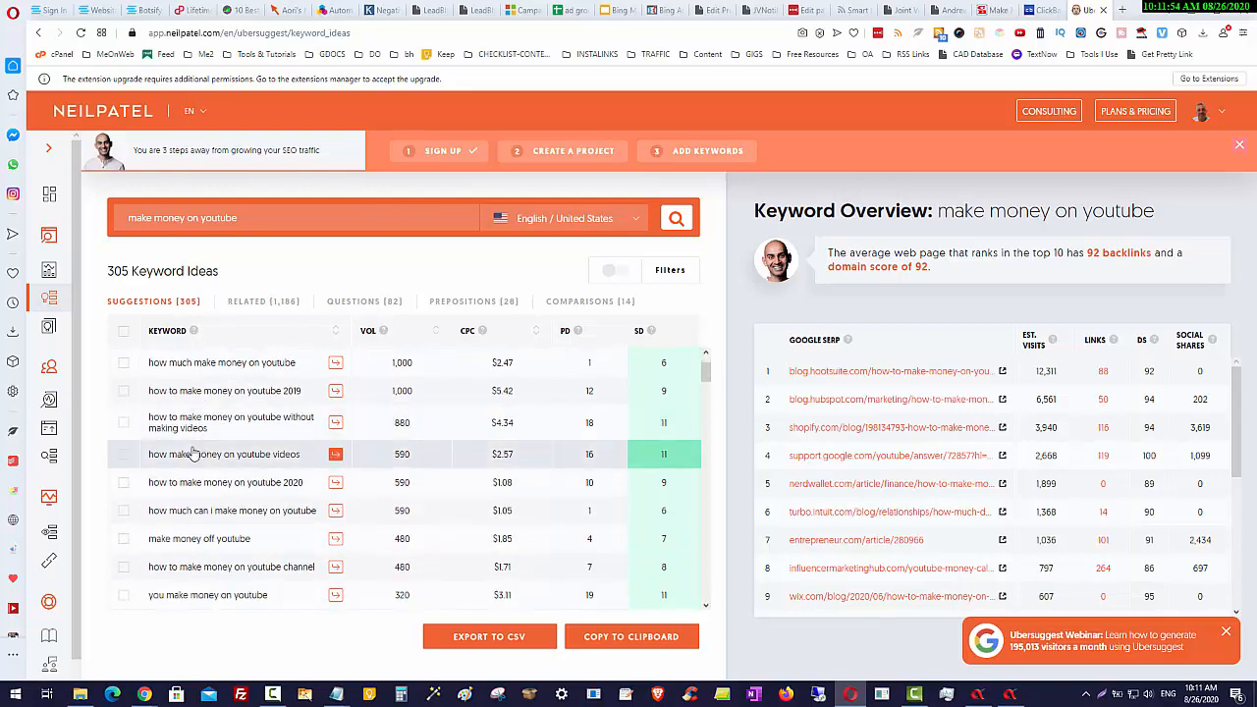
pyautogui.scroll(-2, 221, 437)
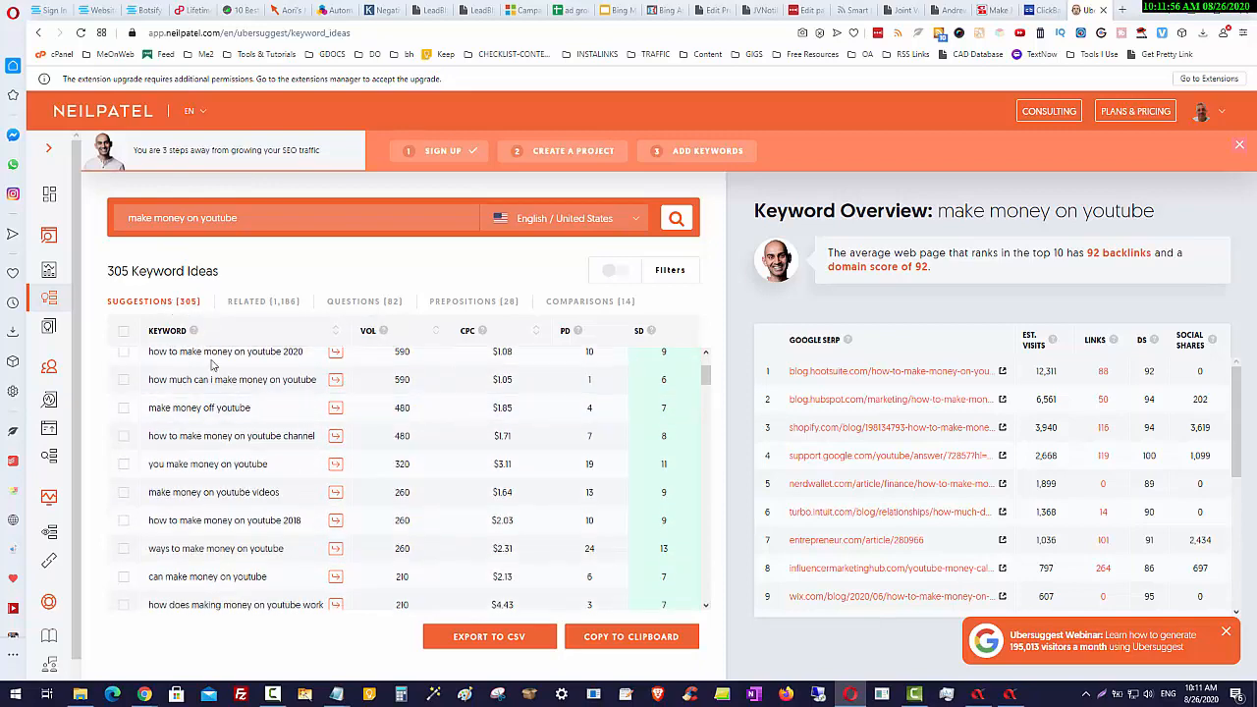
pyautogui.scroll(-5, 212, 383)
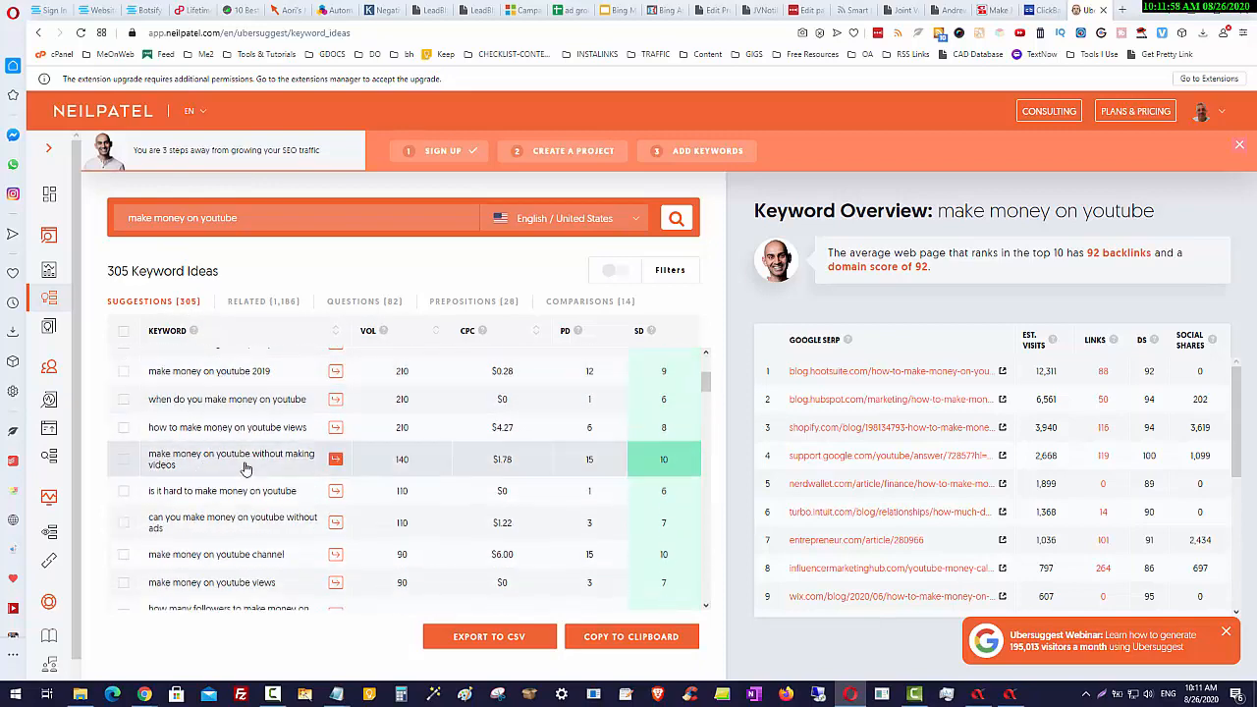
pyautogui.scroll(-5, 238, 467)
pyautogui.scroll(-8, 239, 462)
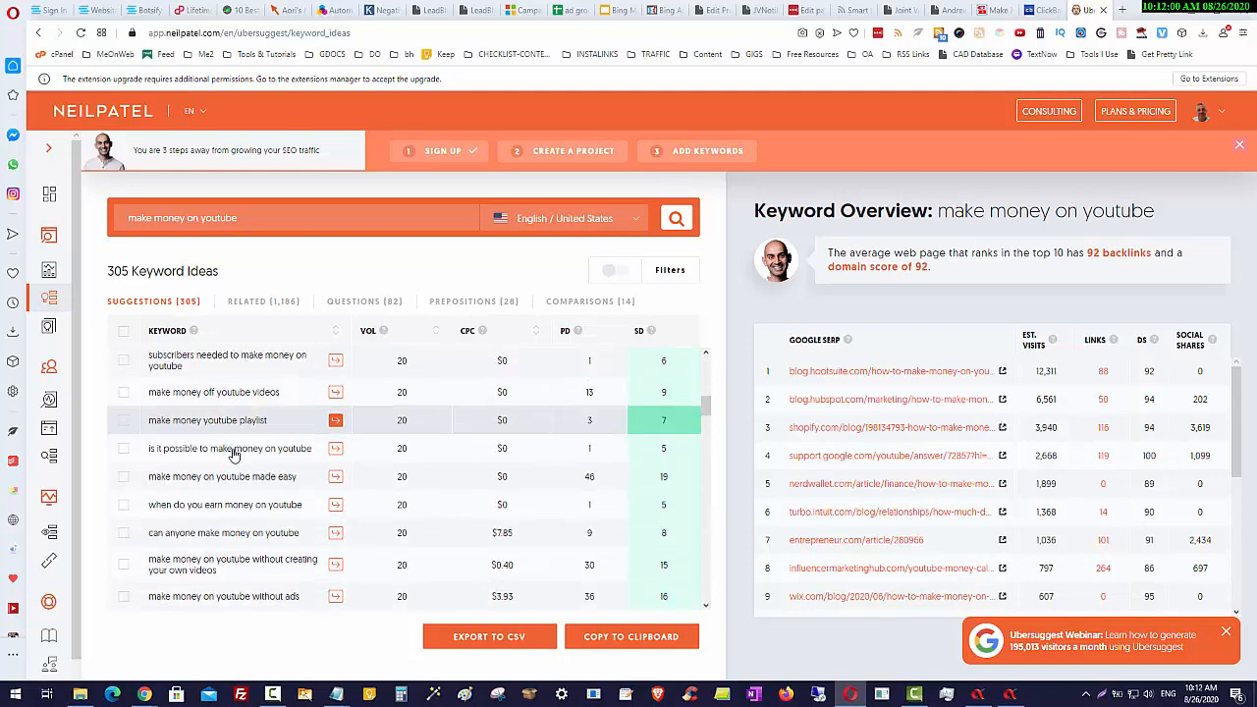
pyautogui.click(258, 304)
pyautogui.scroll(-10, 244, 393)
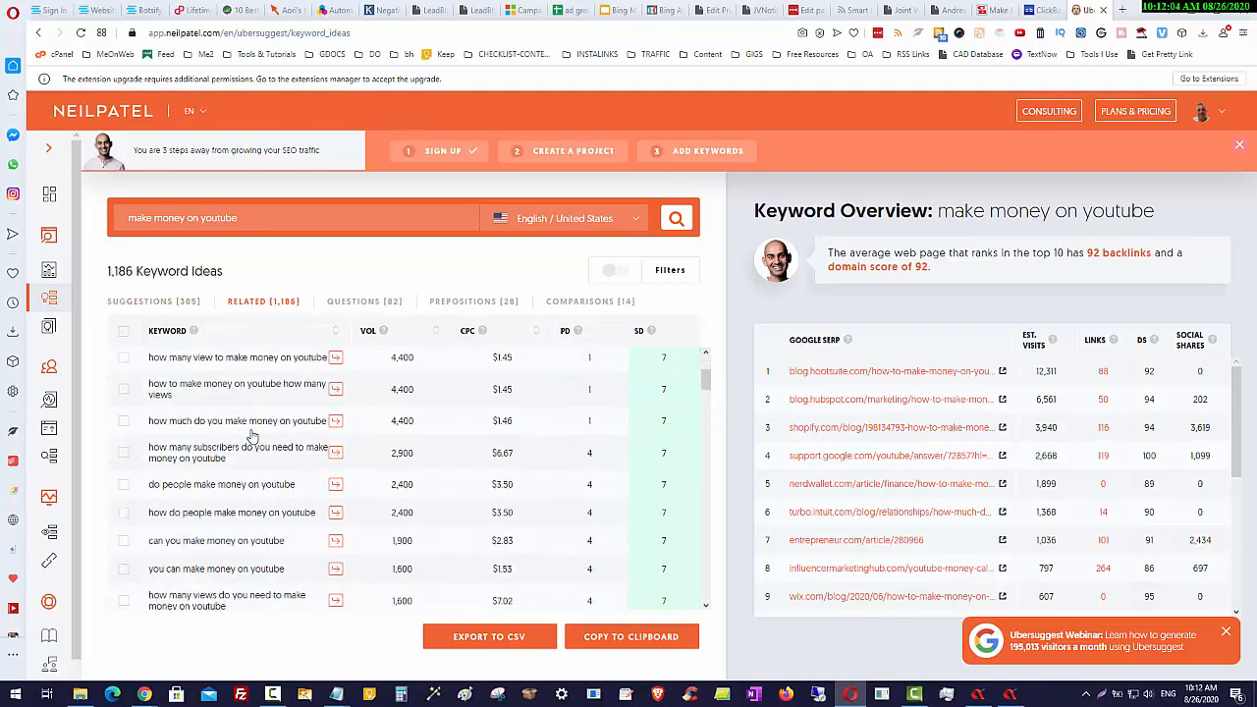
pyautogui.scroll(10, 248, 432)
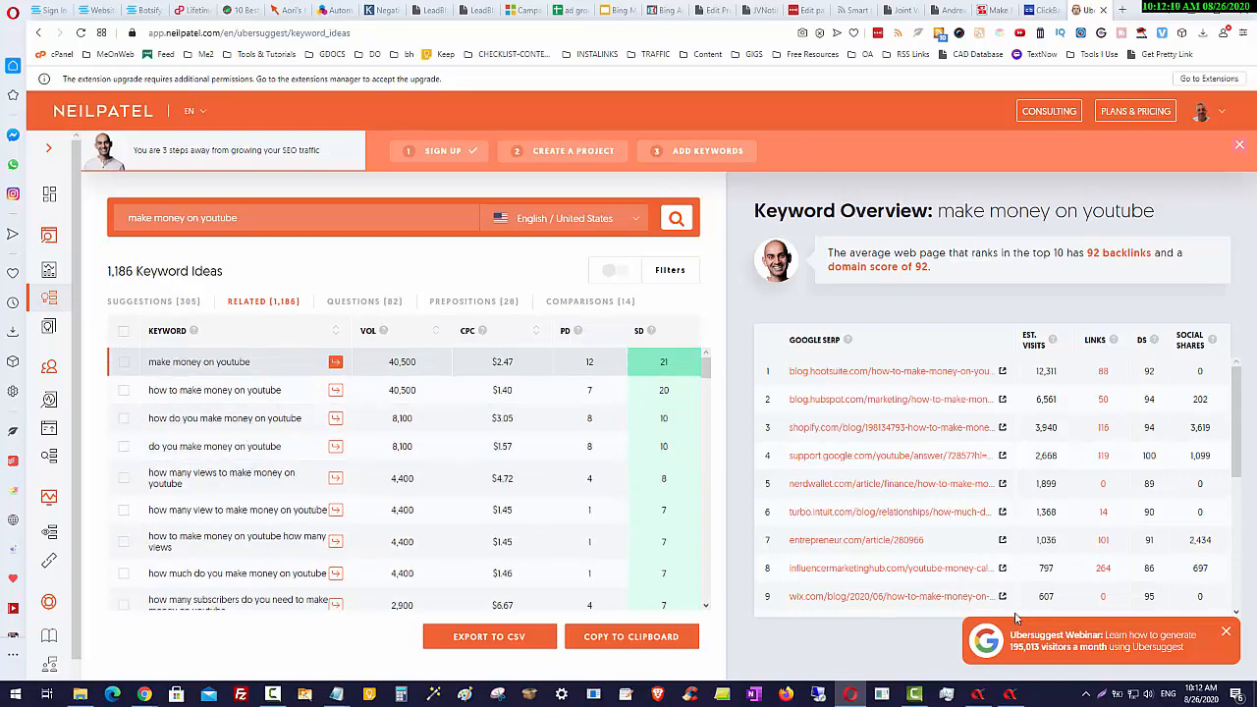
# Step: Switch to AdBlasta to review SAS1ADB_clone's ad group settings and keywords, and return to the Microsoft Advertising keyword list
pyautogui.click(1010, 694)
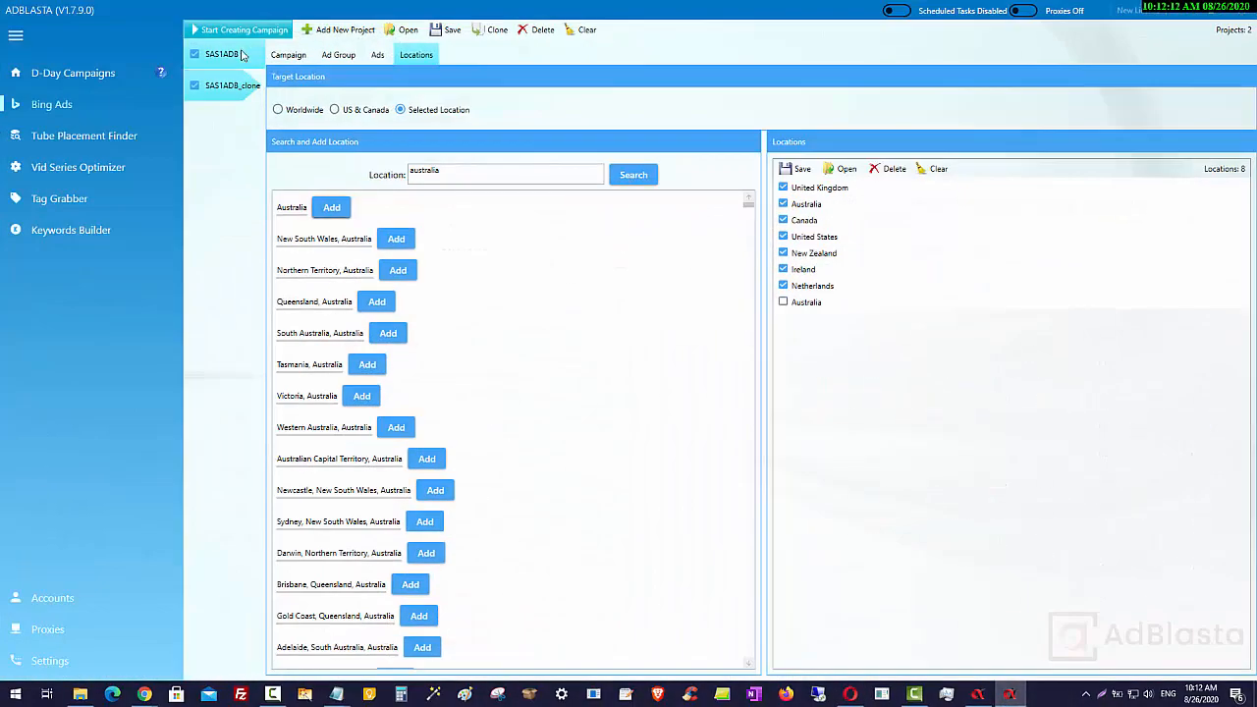
pyautogui.click(340, 56)
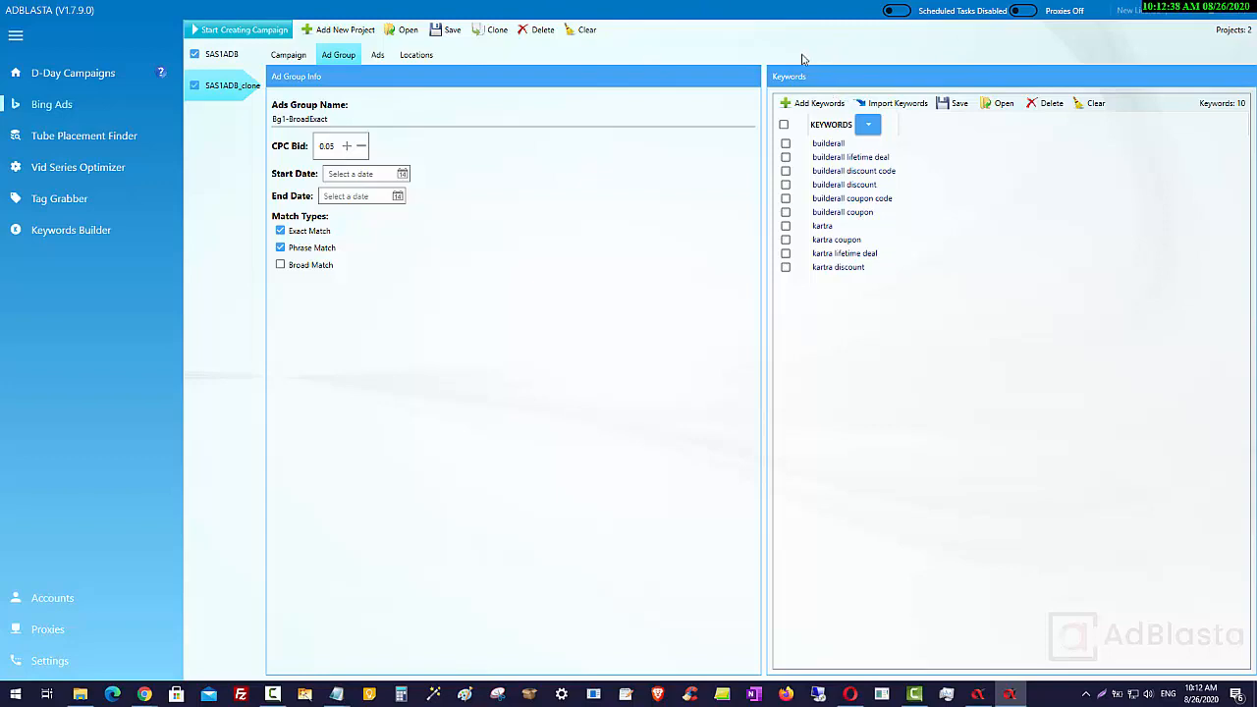
pyautogui.click(1180, 8)
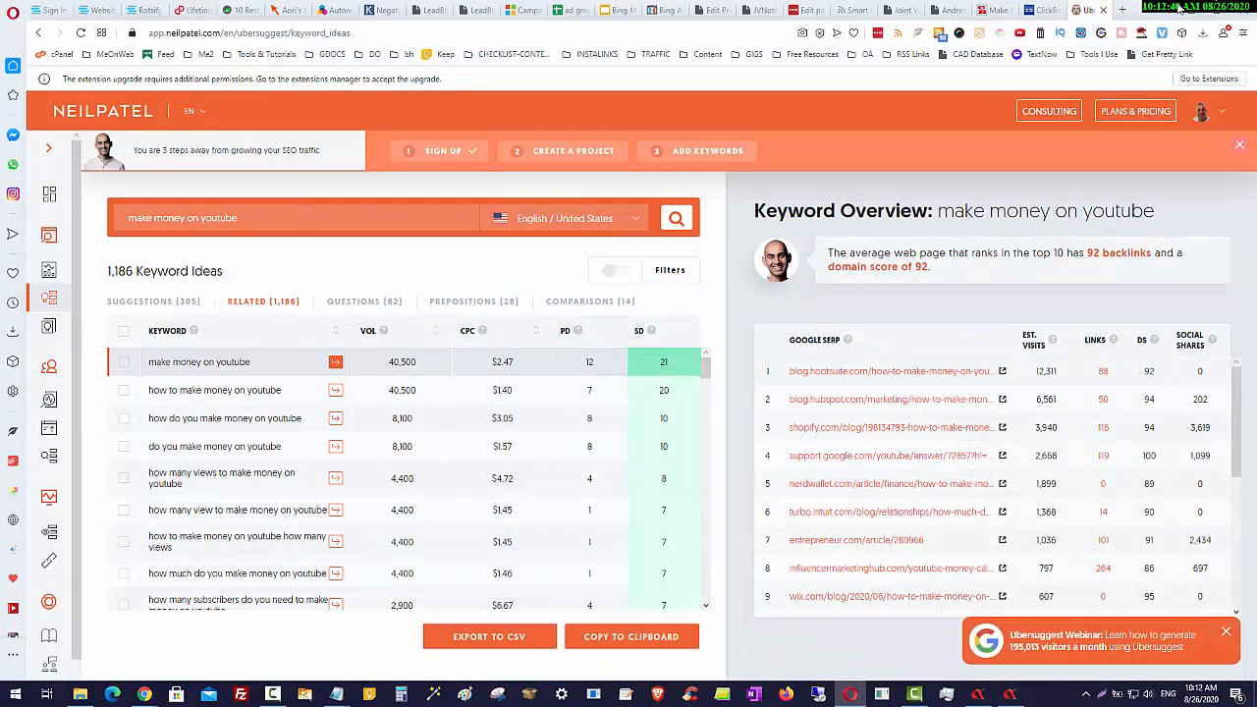
pyautogui.hotkey('ctrl', 'Tab')
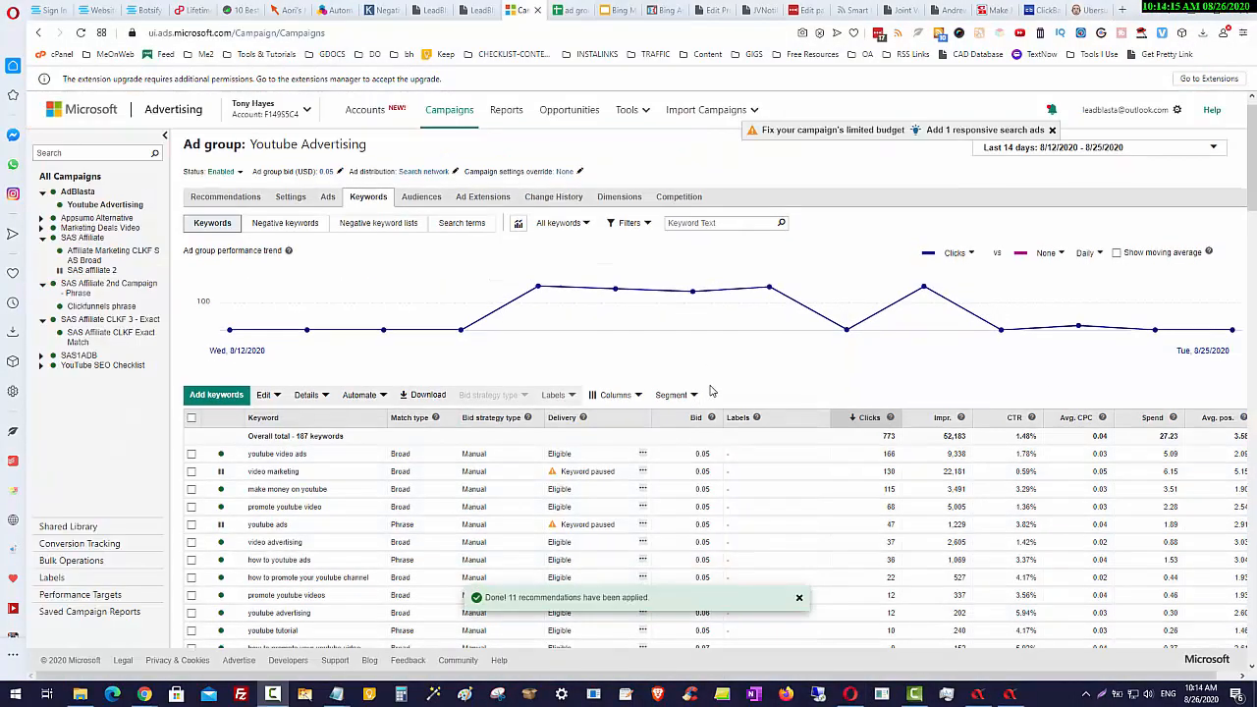
# Step: Examine the click trend and keyword performance figures of the Youtube Advertising ad group
pyautogui.scroll(-1, 712, 392)
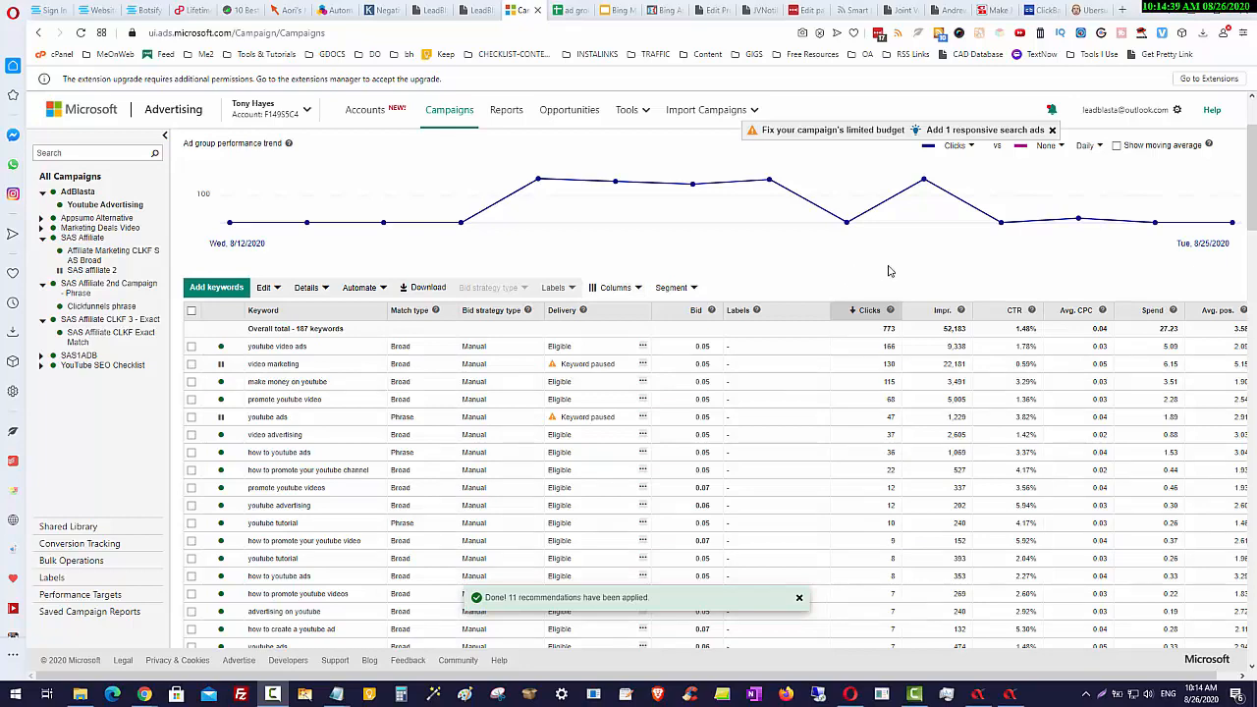
pyautogui.scroll(1, 779, 257)
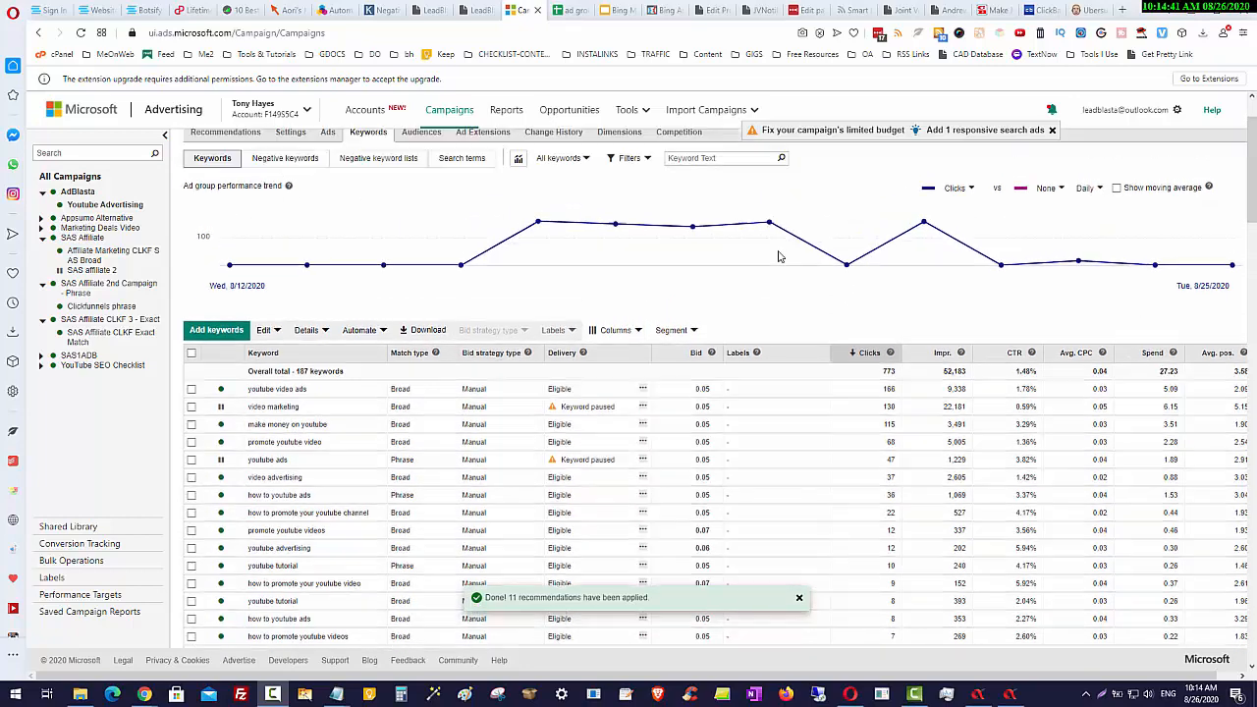
pyautogui.scroll(-1, 779, 257)
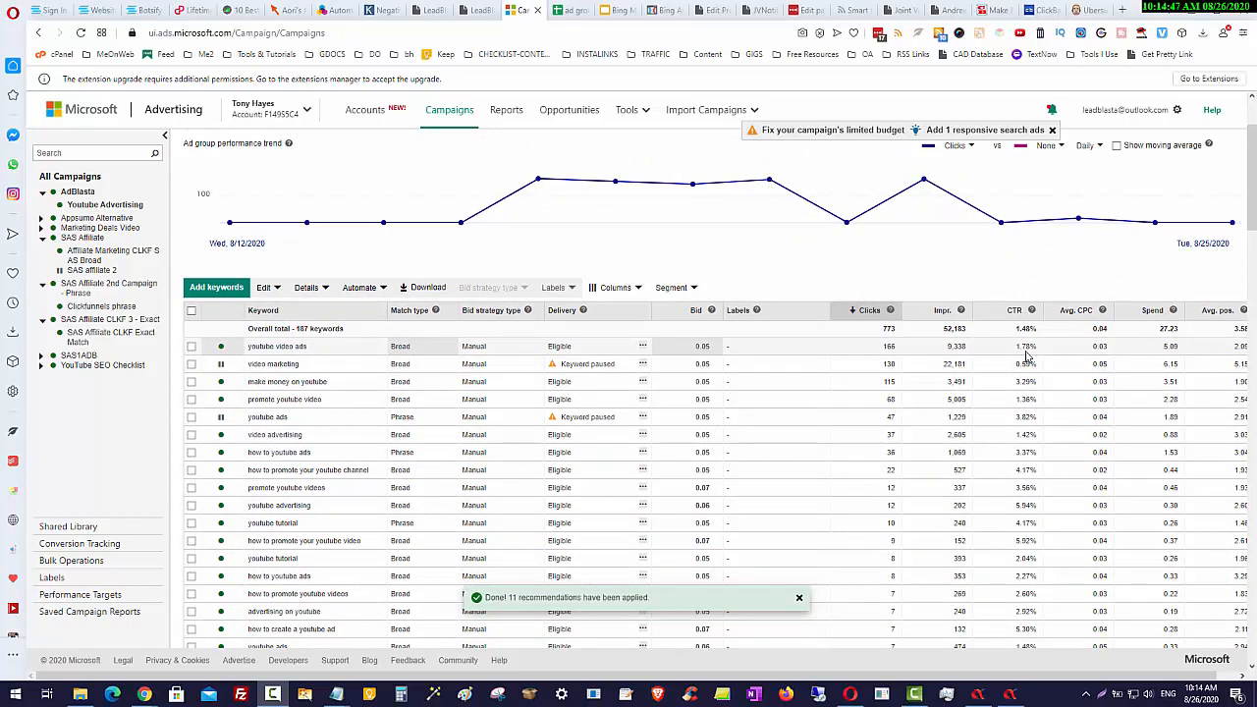
pyautogui.scroll(3, 1078, 218)
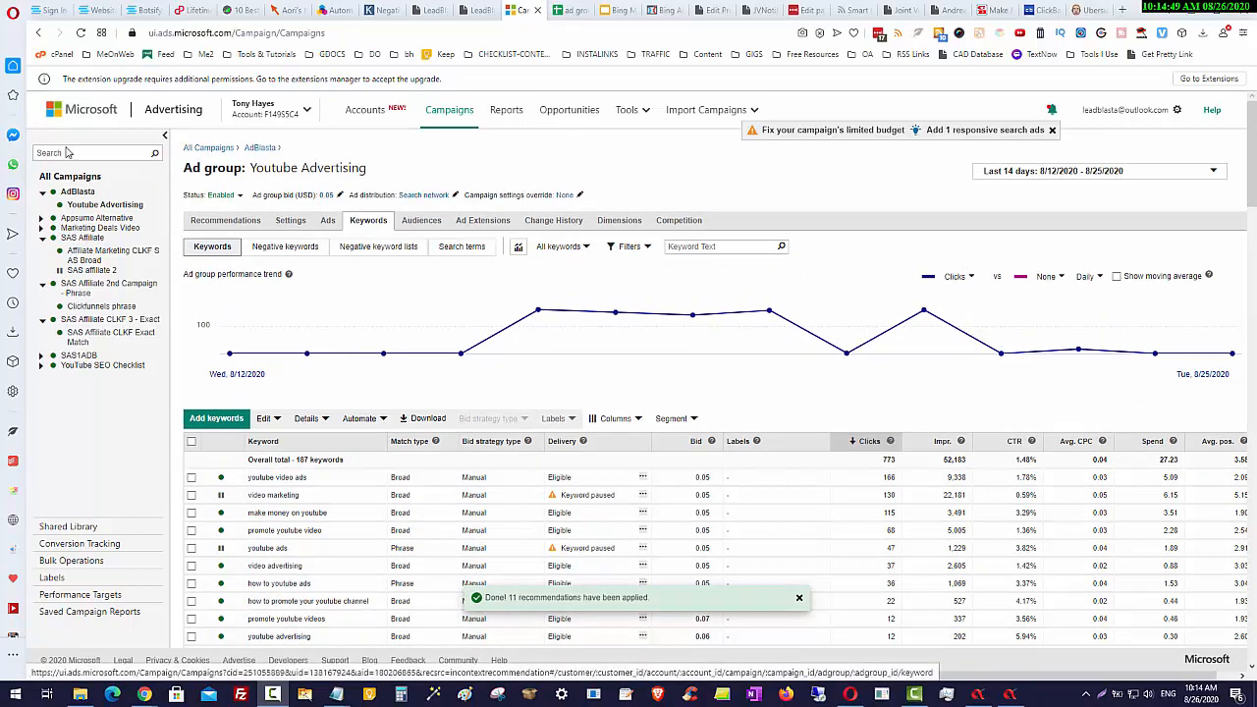
# Step: Dismiss the applied-recommendations notice and view the recommendations for all campaigns
pyautogui.click(74, 177)
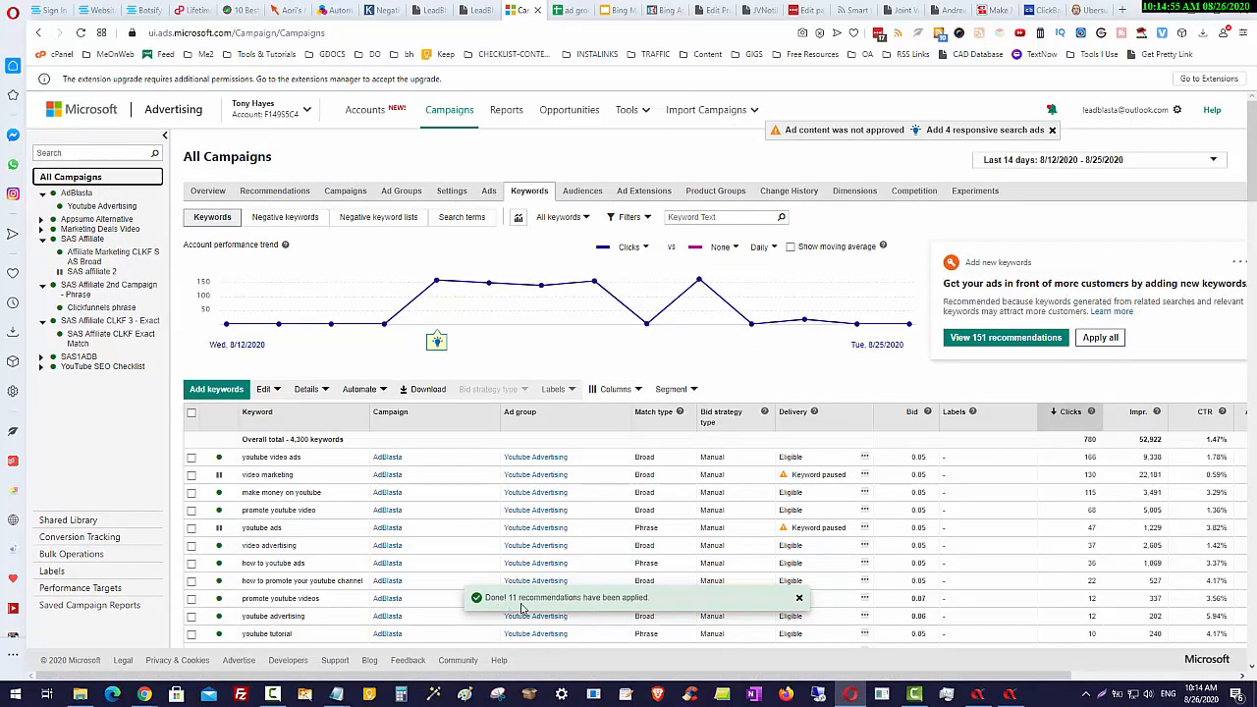
pyautogui.click(800, 597)
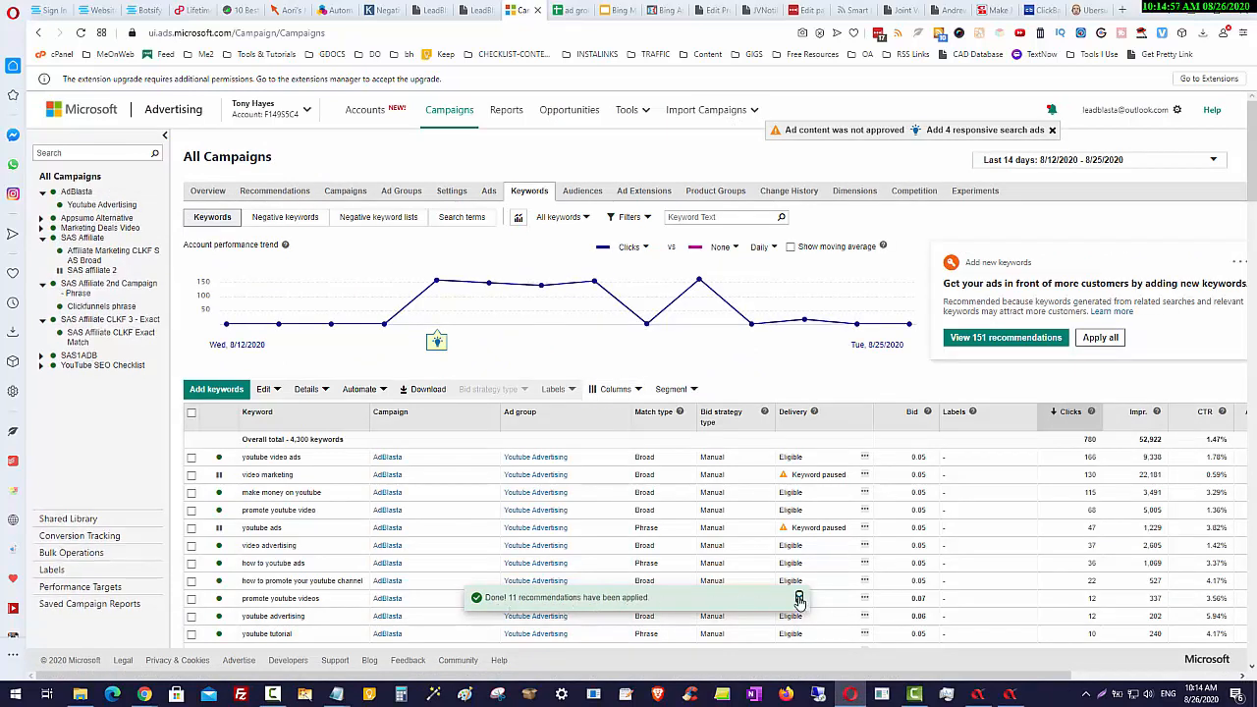
pyautogui.click(274, 191)
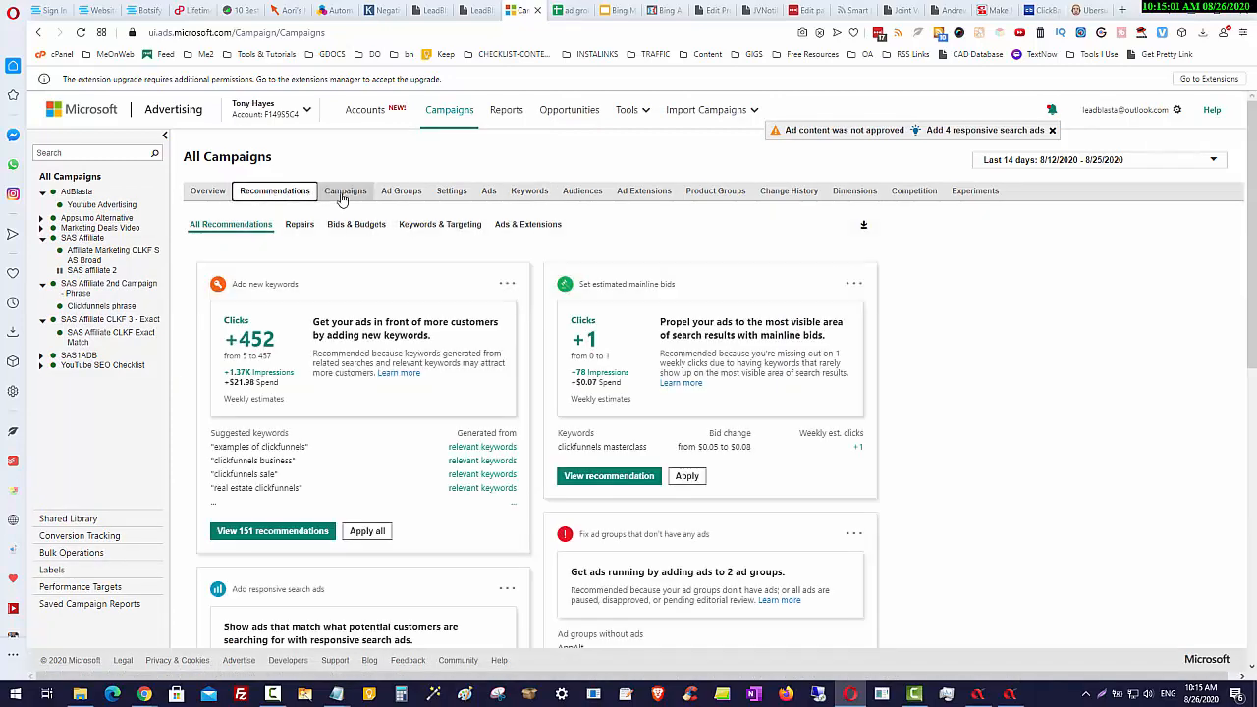
pyautogui.scroll(-1, 884, 339)
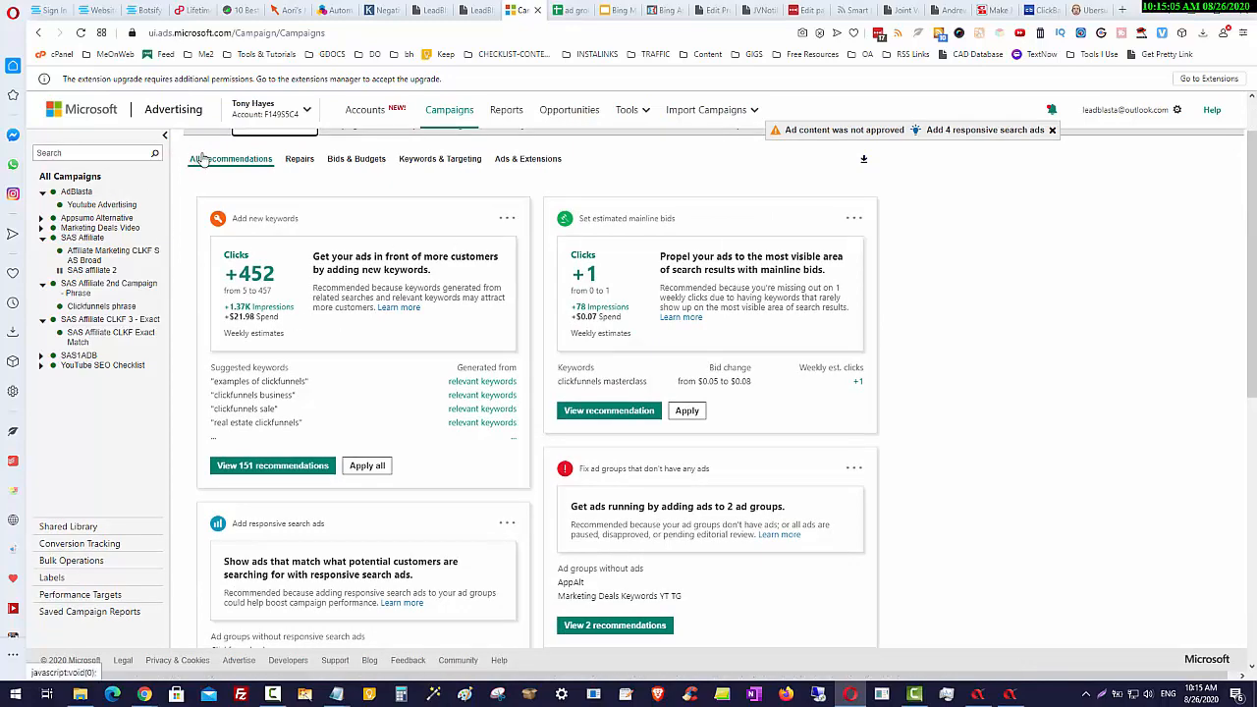
# Step: Compare the recommendations of the Youtube Advertising ad group, all campaigns and the SAS affiliate 2 ad group
pyautogui.click(107, 206)
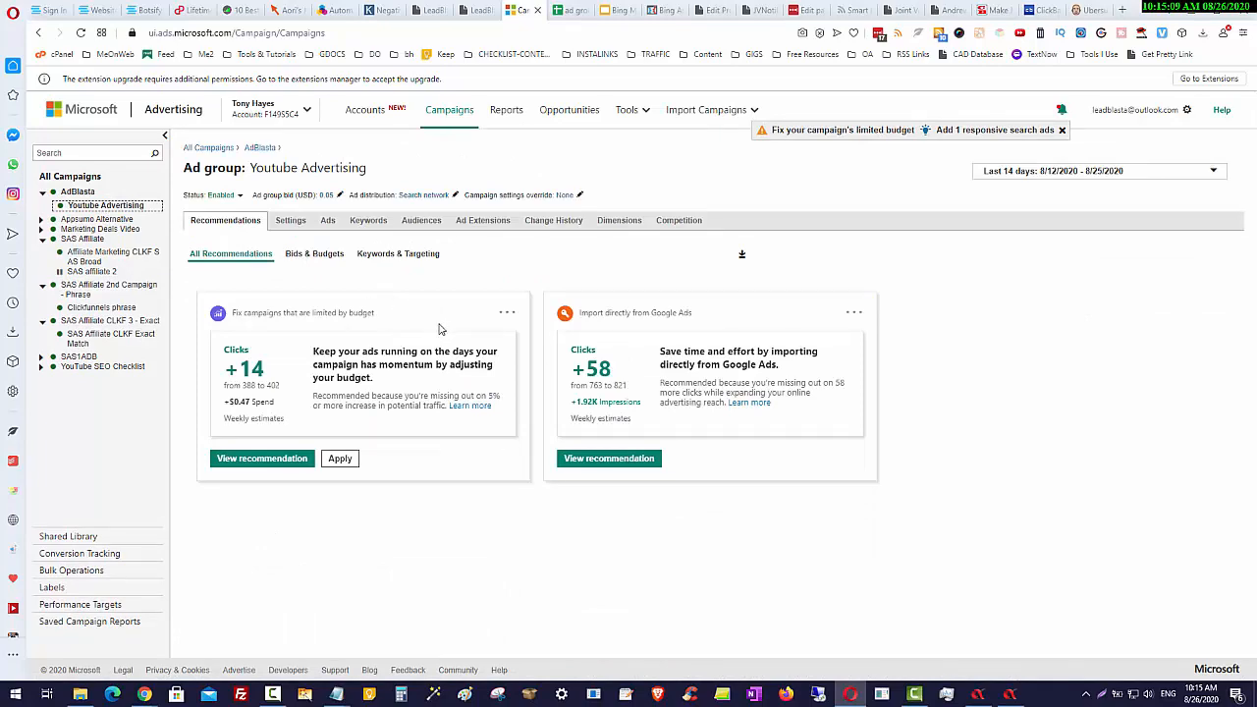
pyautogui.click(74, 177)
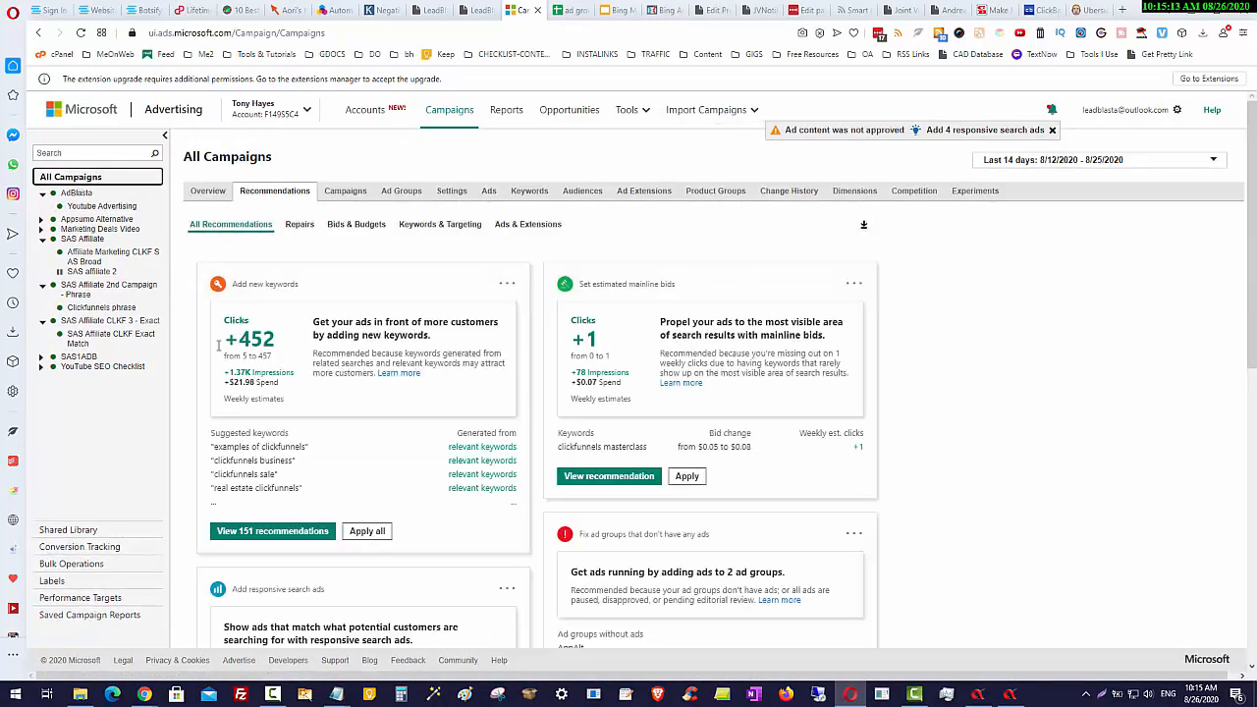
pyautogui.click(91, 272)
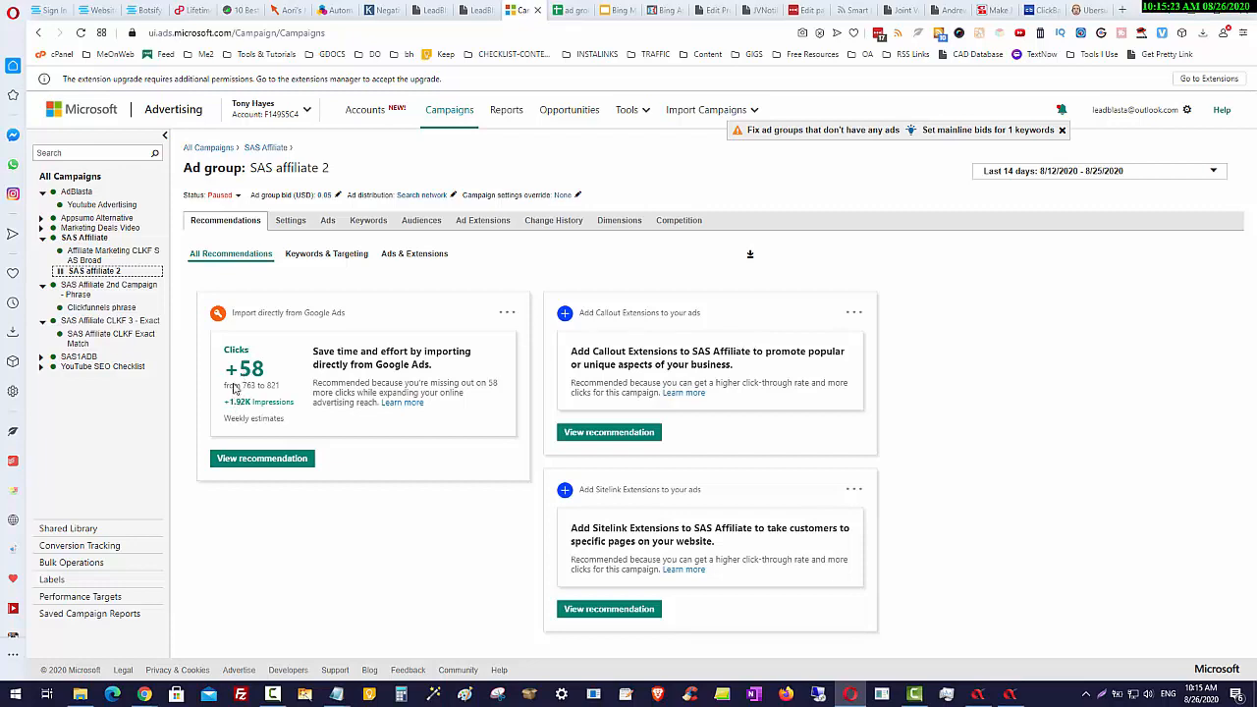
# Step: Apply all 11 suggested new keywords to the Affiliate Marketing CLKF SAS Broad ad group
pyautogui.click(90, 257)
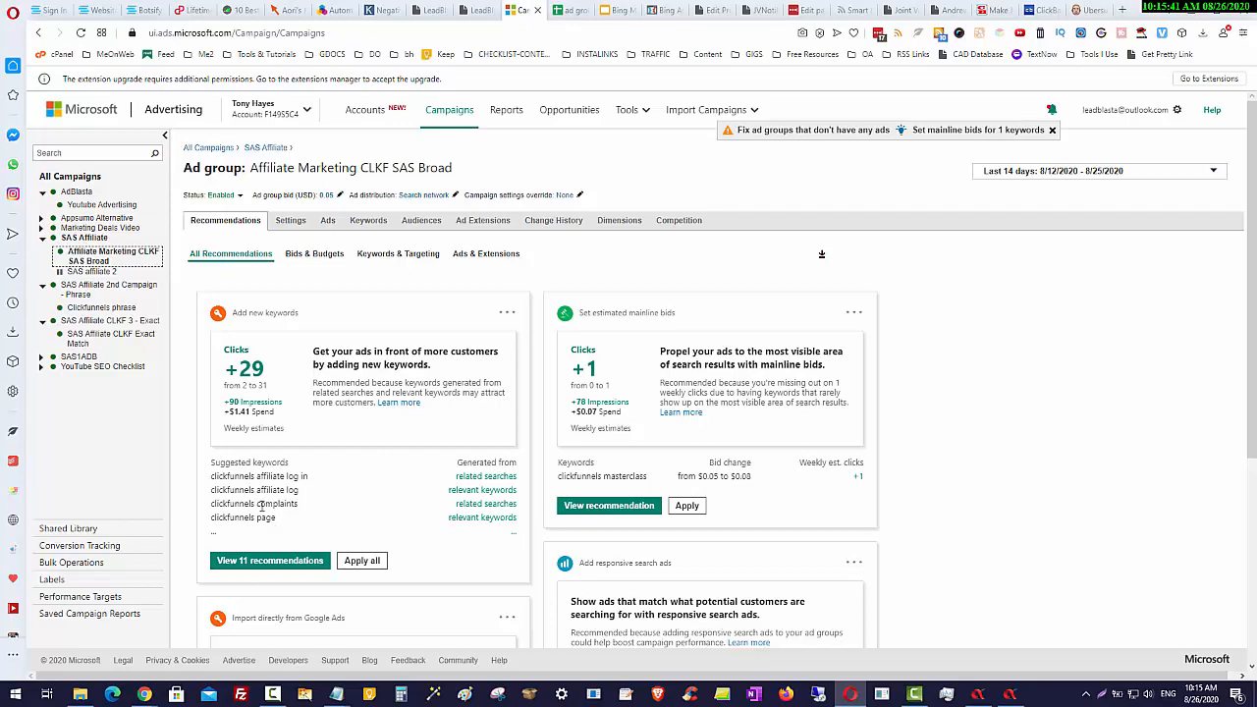
pyautogui.click(268, 561)
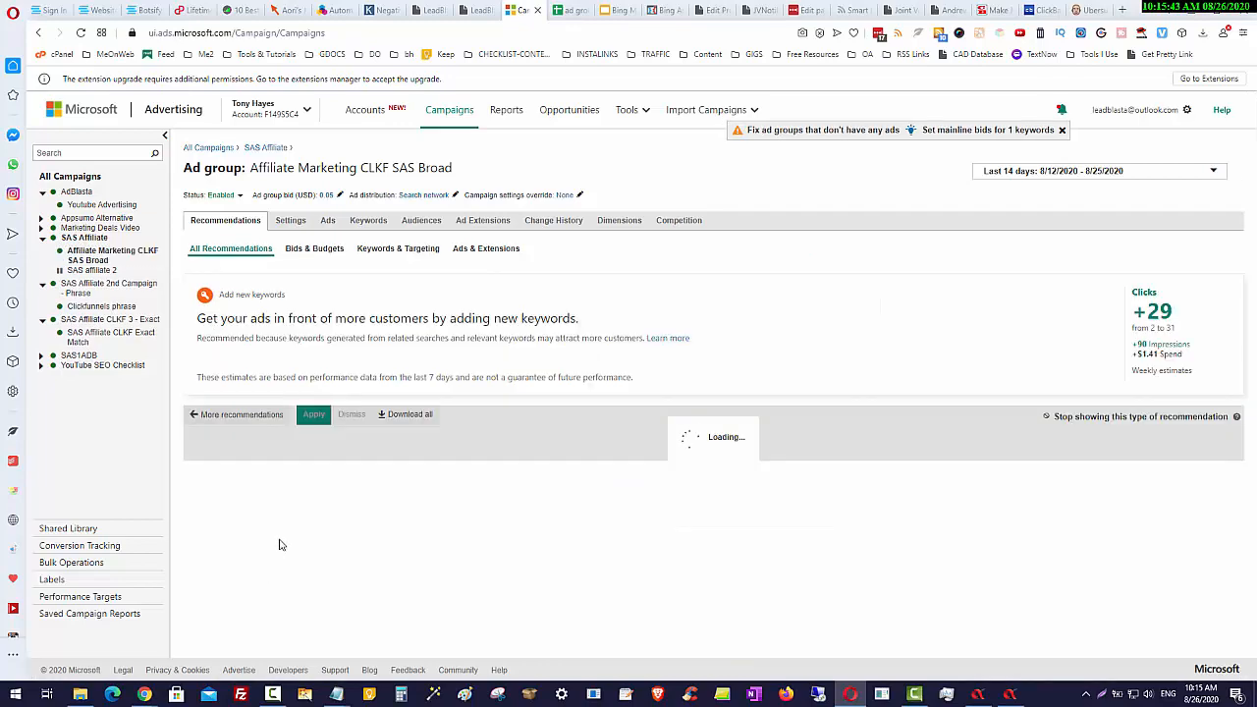
pyautogui.scroll(-2, 569, 461)
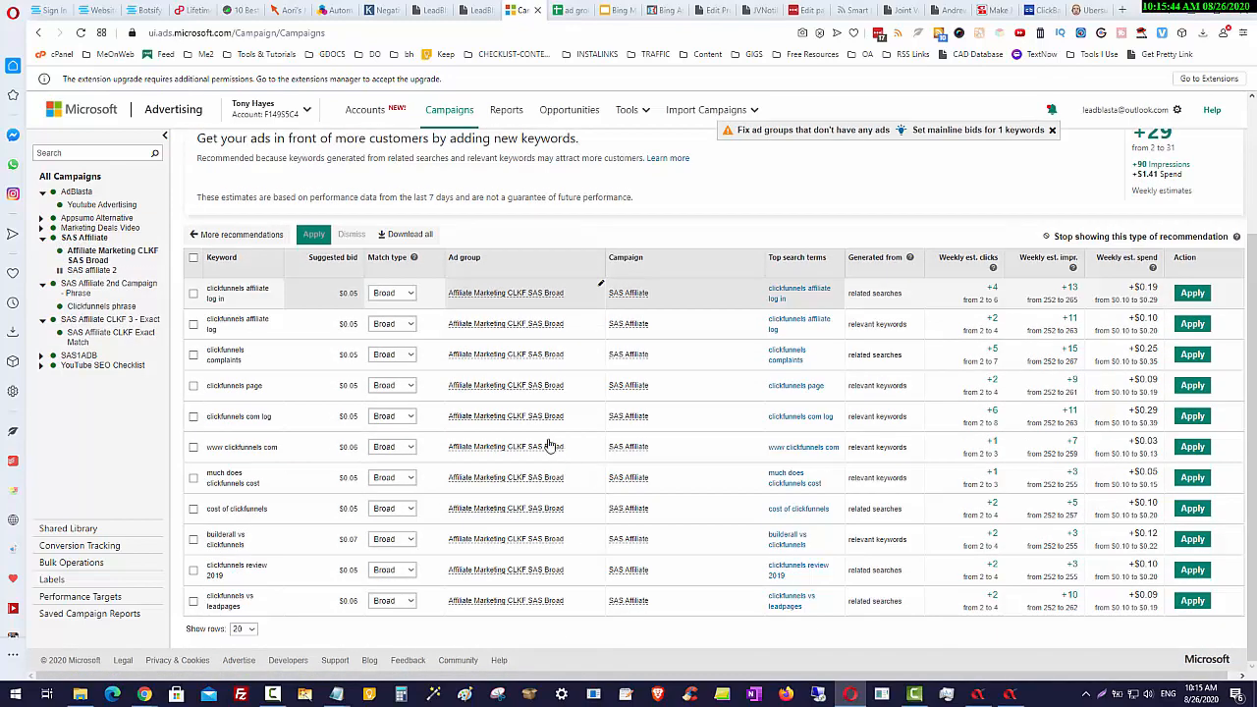
pyautogui.click(193, 257)
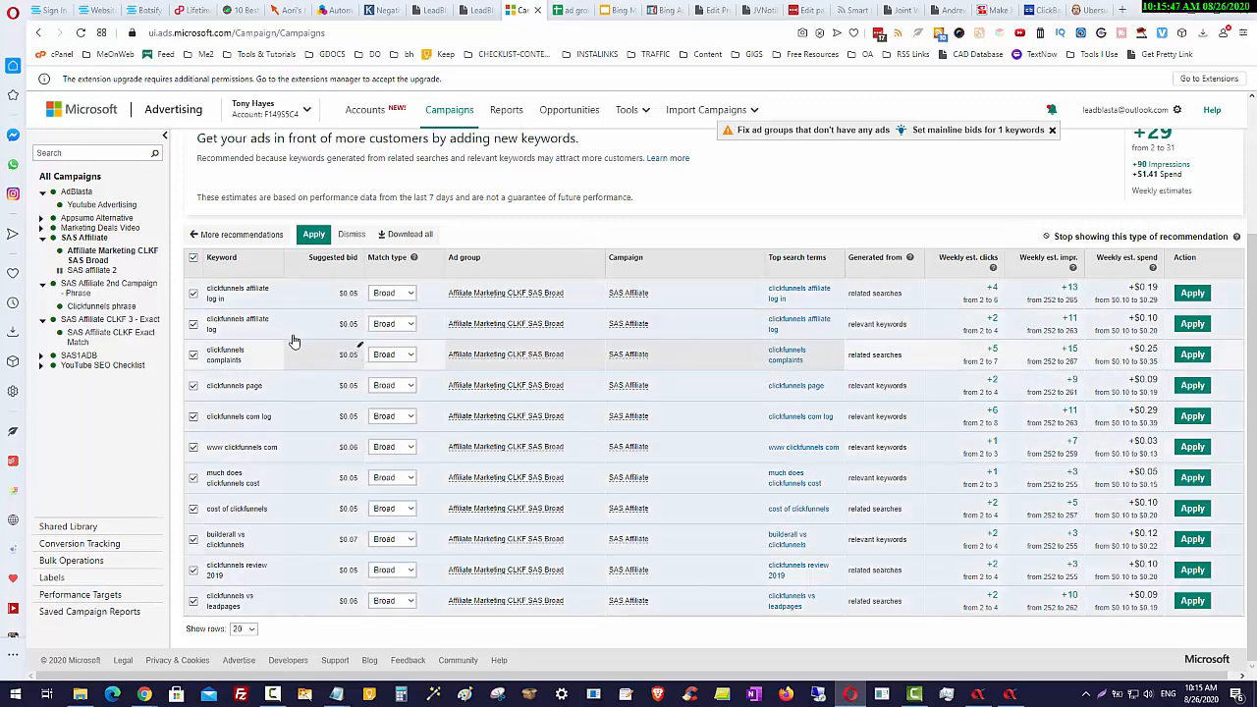
pyautogui.click(315, 235)
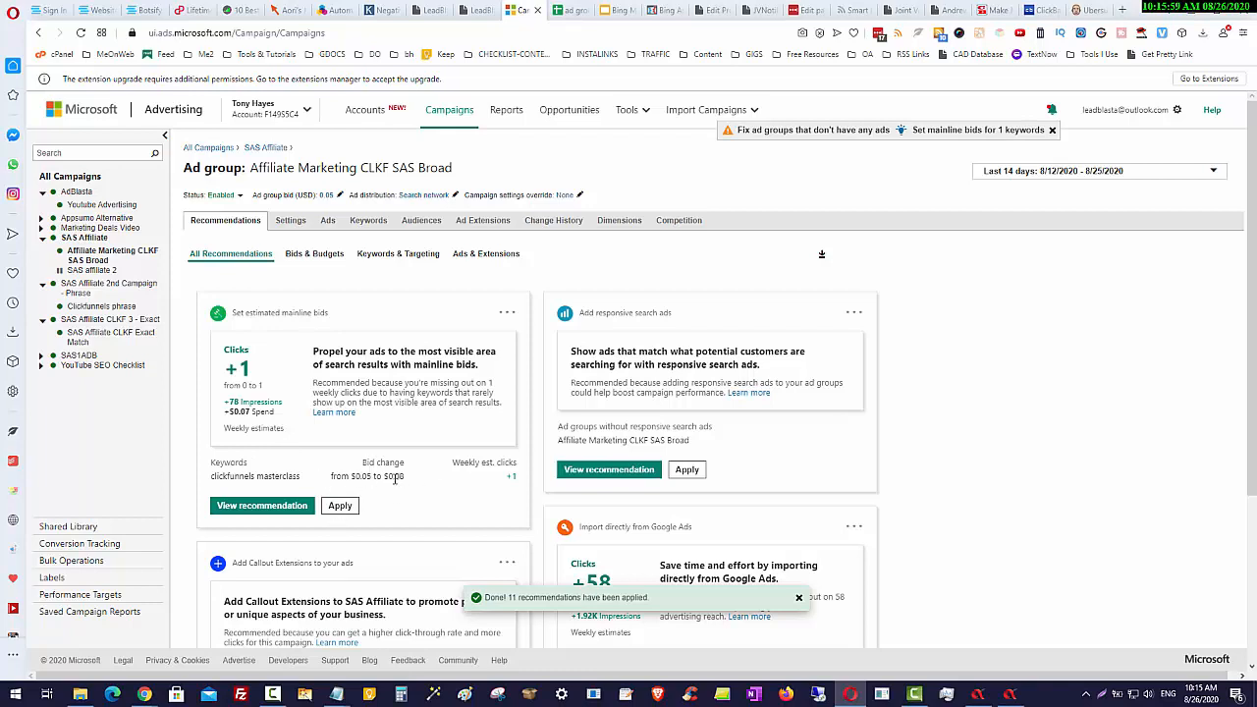
# Step: Apply the estimated mainline bid recommendation for the keyword "clickfunnels masterclass"
pyautogui.click(340, 506)
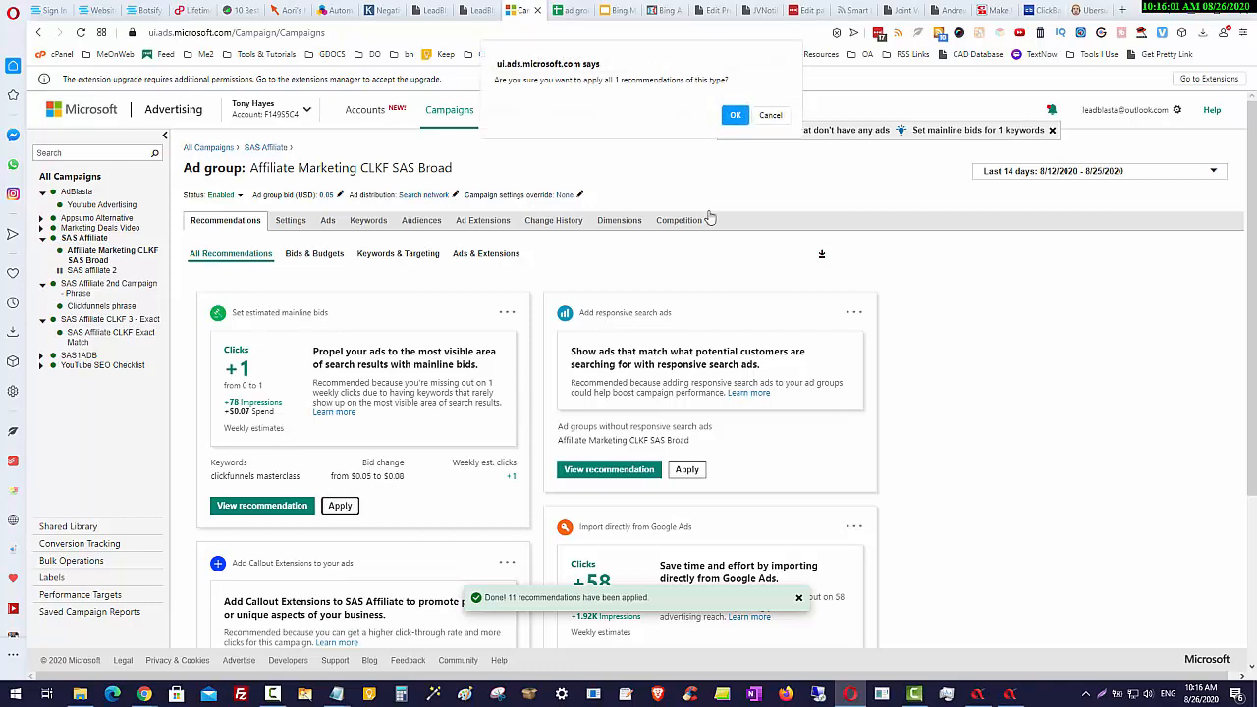
pyautogui.click(735, 115)
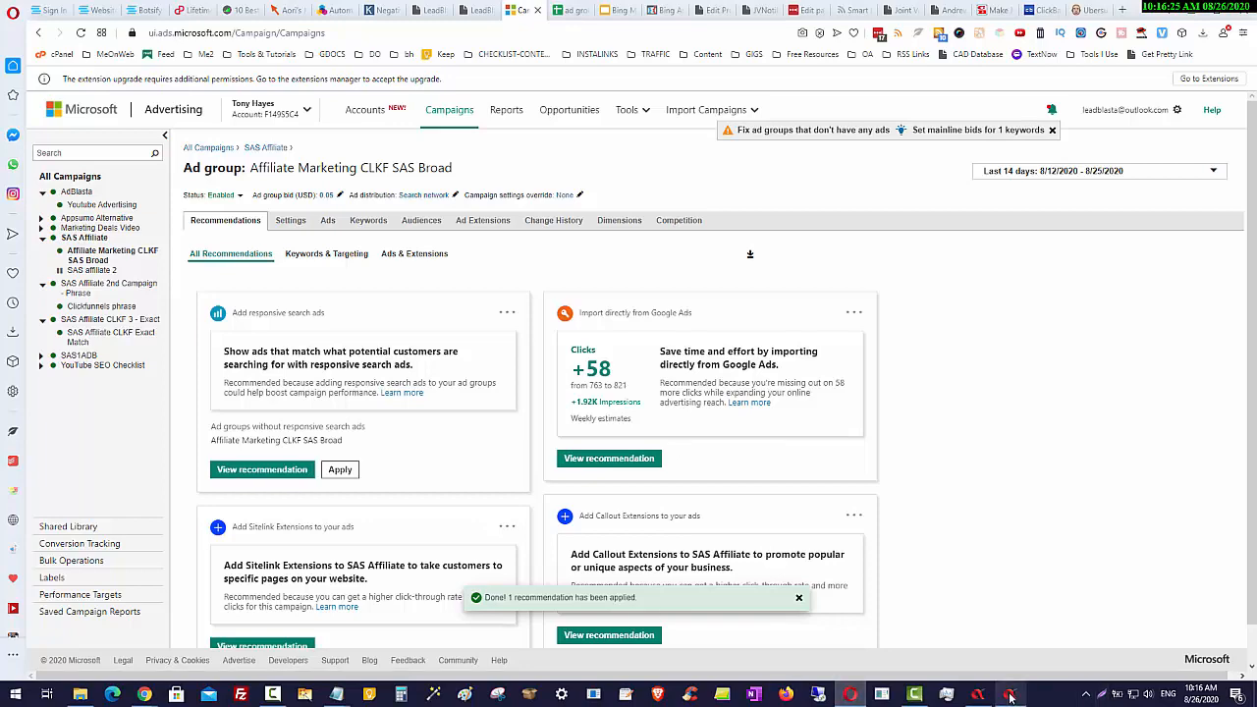
# Step: Switch to AdBlasta and review the campaign and ad group settings of SAS1ADB_clone
pyautogui.moveTo(1011, 697)
pyautogui.click(1022, 633)
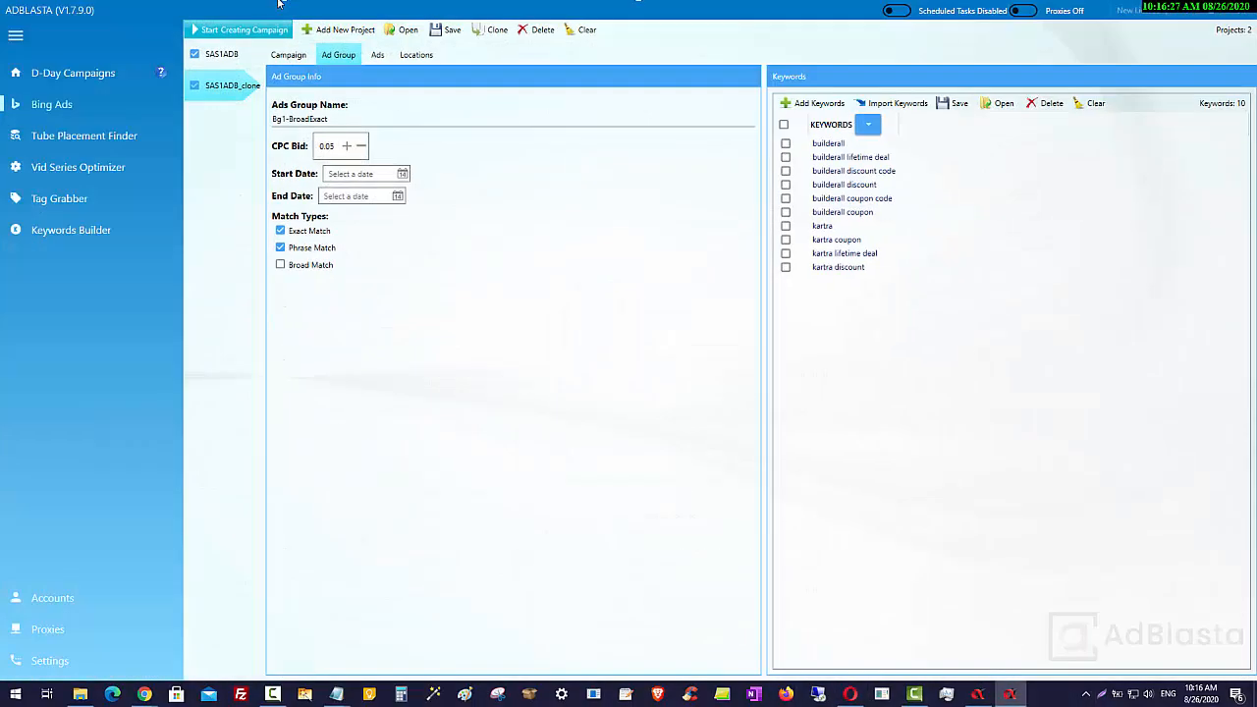
pyautogui.click(288, 55)
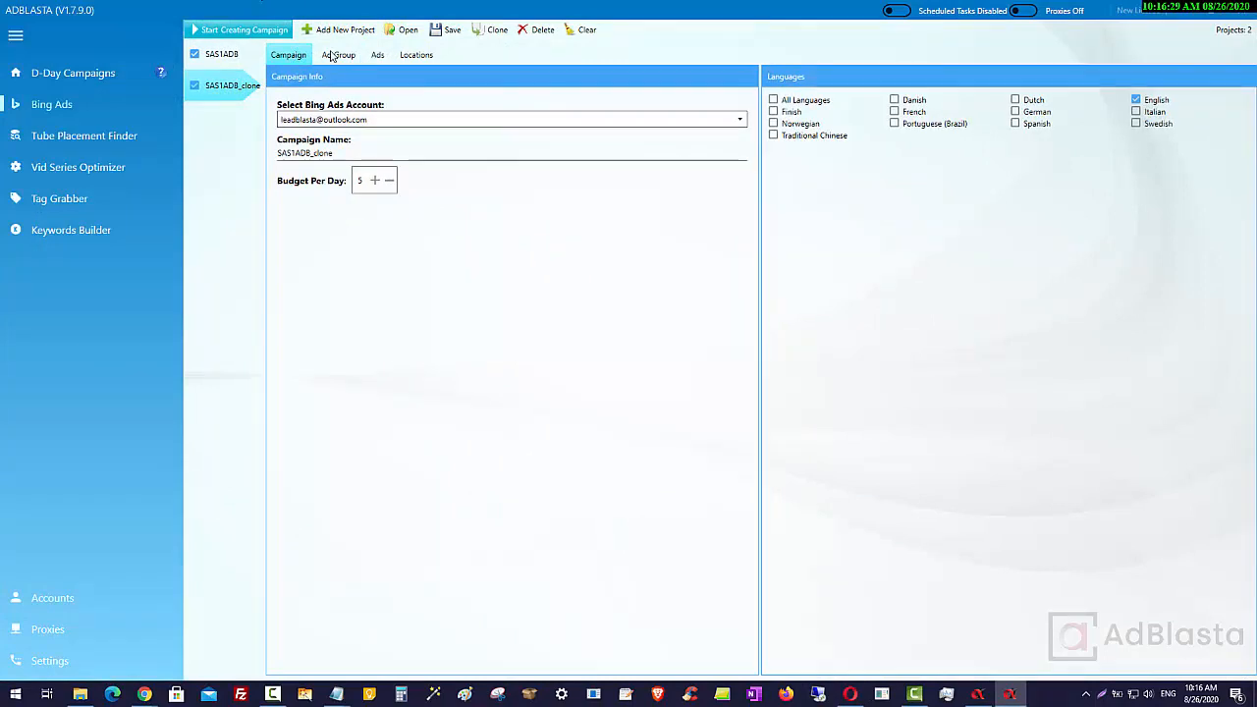
pyautogui.click(336, 55)
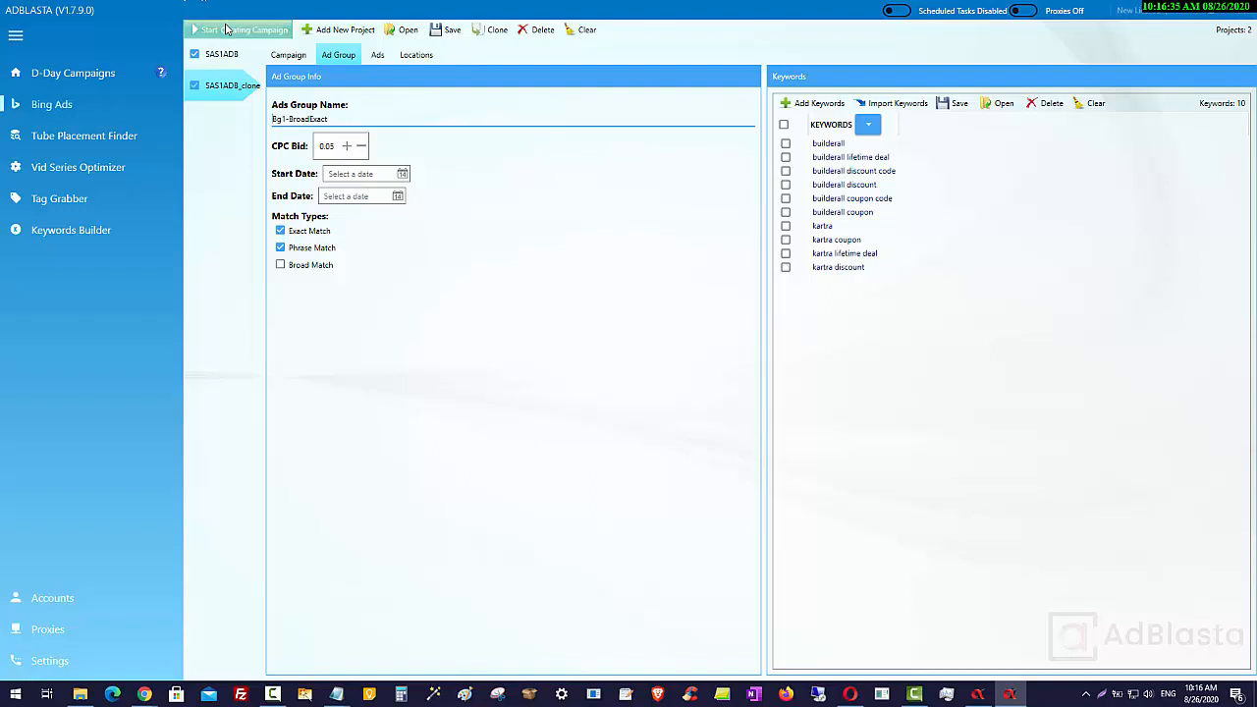
# Step: Deselect the SAS1ADB project so that only SAS1ADB_clone stays selected for campaign creation
pyautogui.click(195, 54)
pyautogui.click(194, 85)
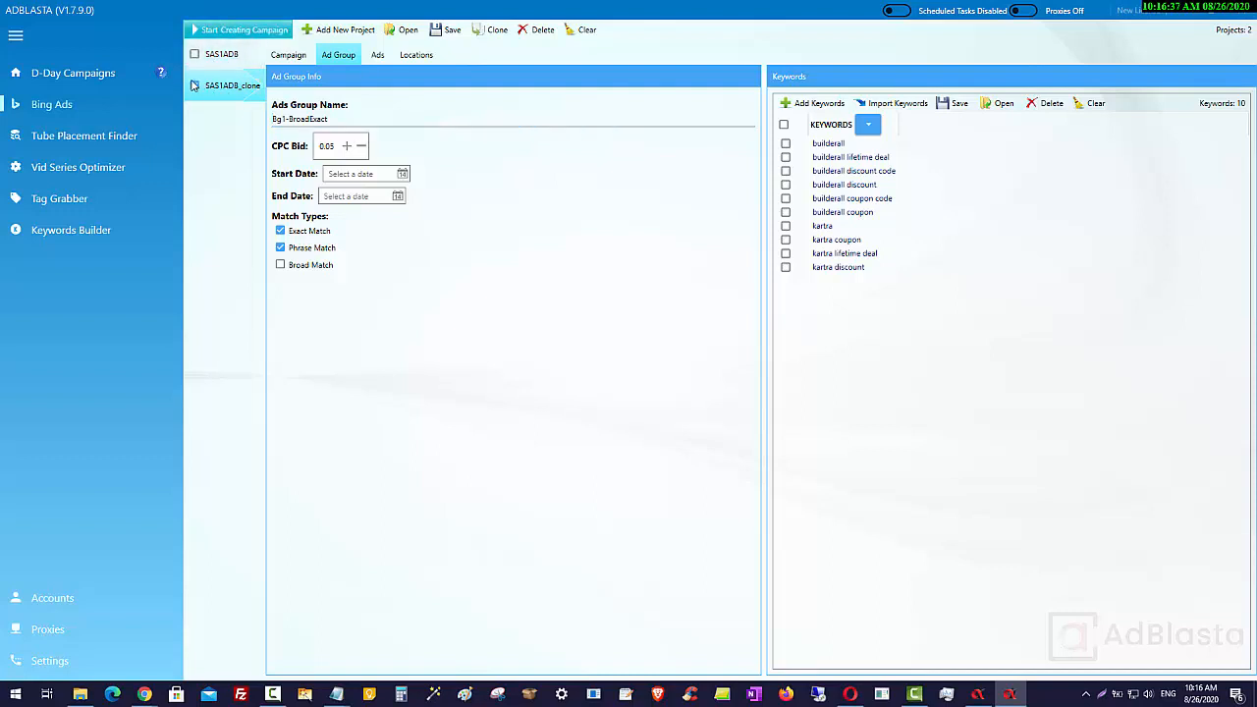
pyautogui.click(194, 86)
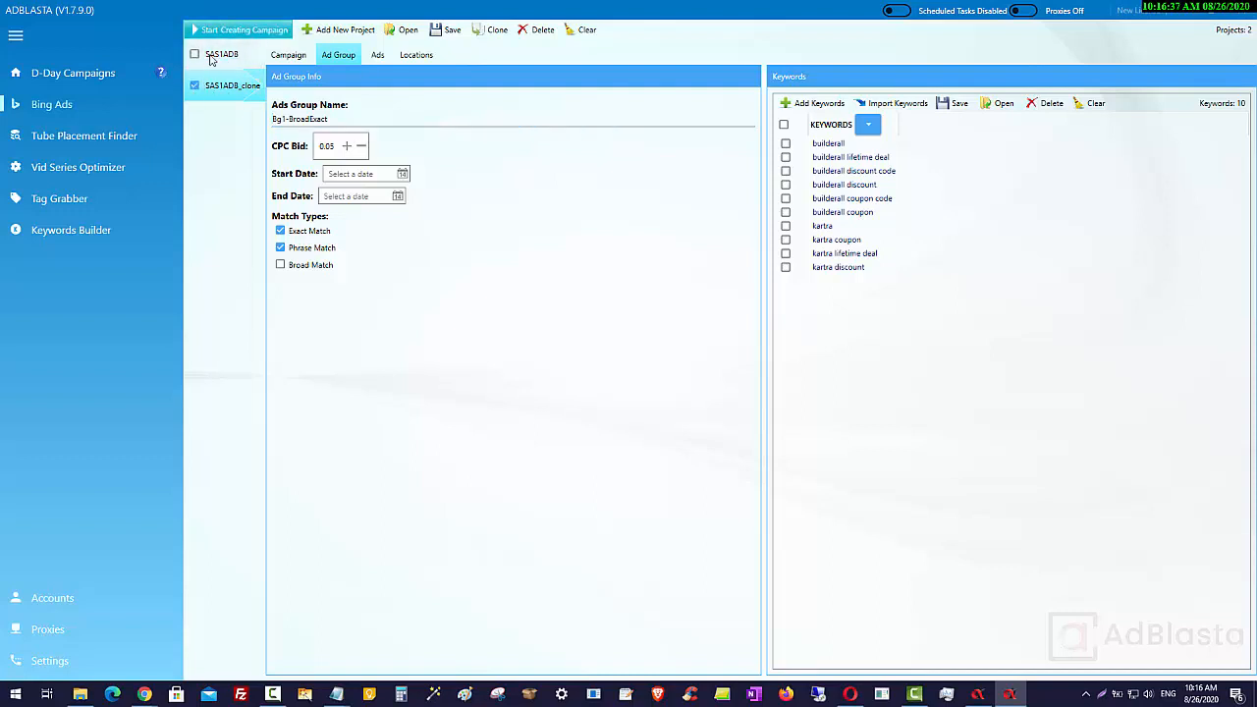
# Step: Return to Microsoft Advertising, check the remaining SAS Broad recommendations and open those of the Clickfunnels phrase ad group
pyautogui.click(1185, 8)
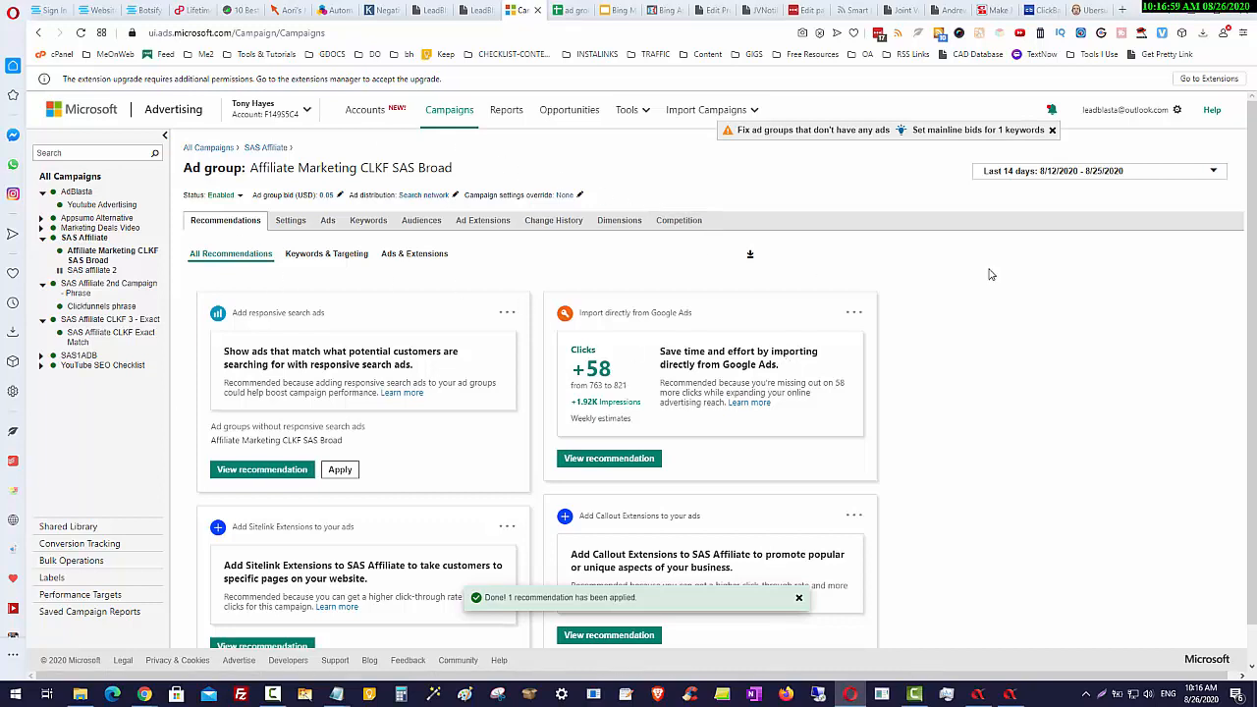
pyautogui.scroll(-1, 1021, 380)
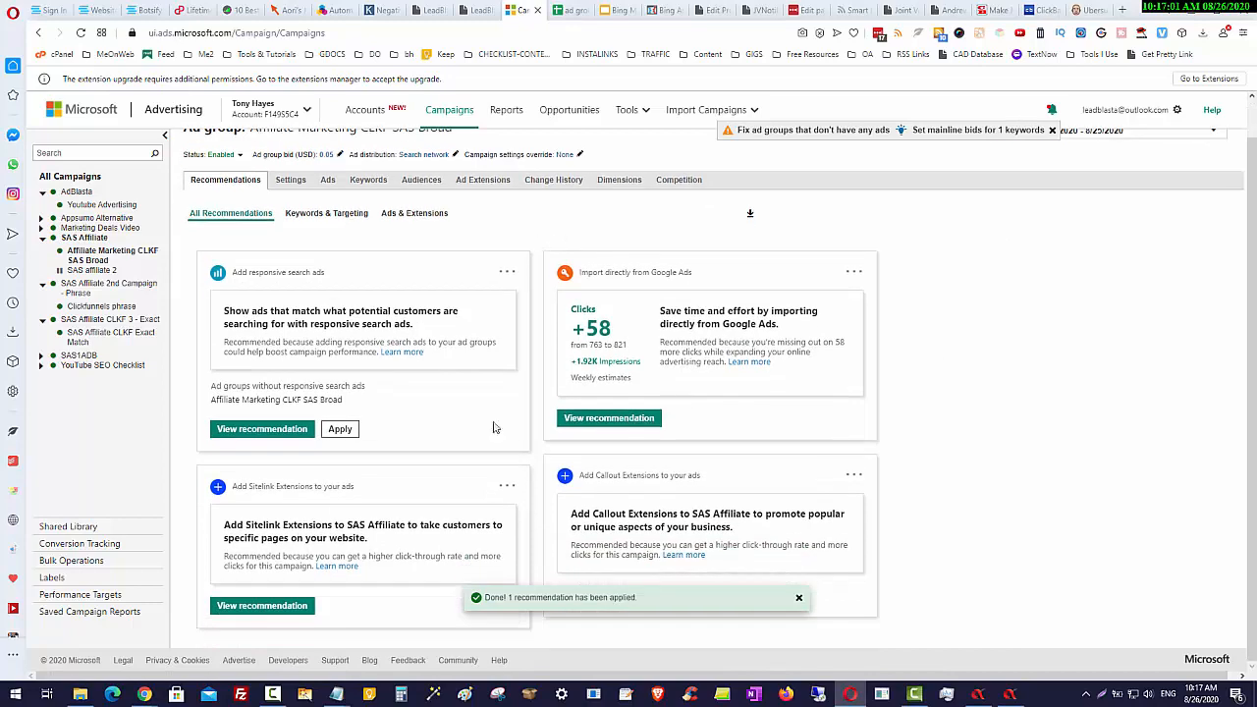
pyautogui.click(102, 308)
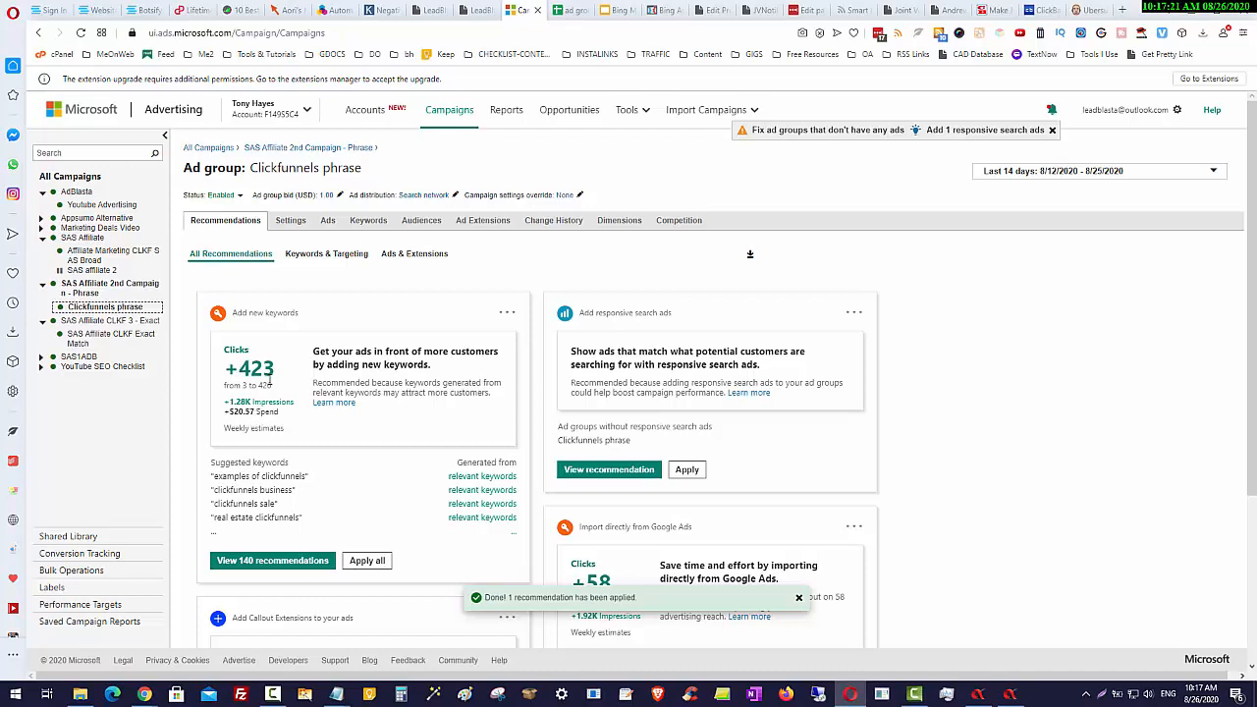
# Step: Start applying all suggested keywords to Clickfunnels phrase, cancel it, and review the ad group's recommendations and the new-keyword options
pyautogui.click(366, 561)
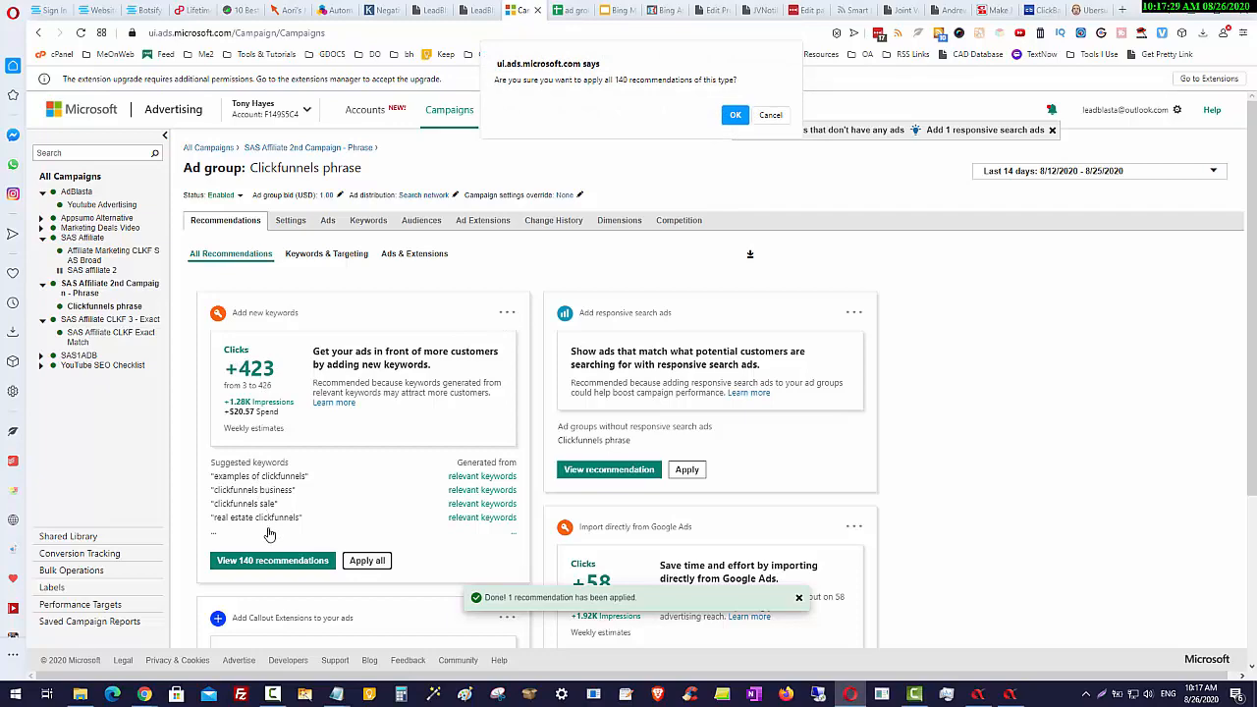
pyautogui.click(770, 115)
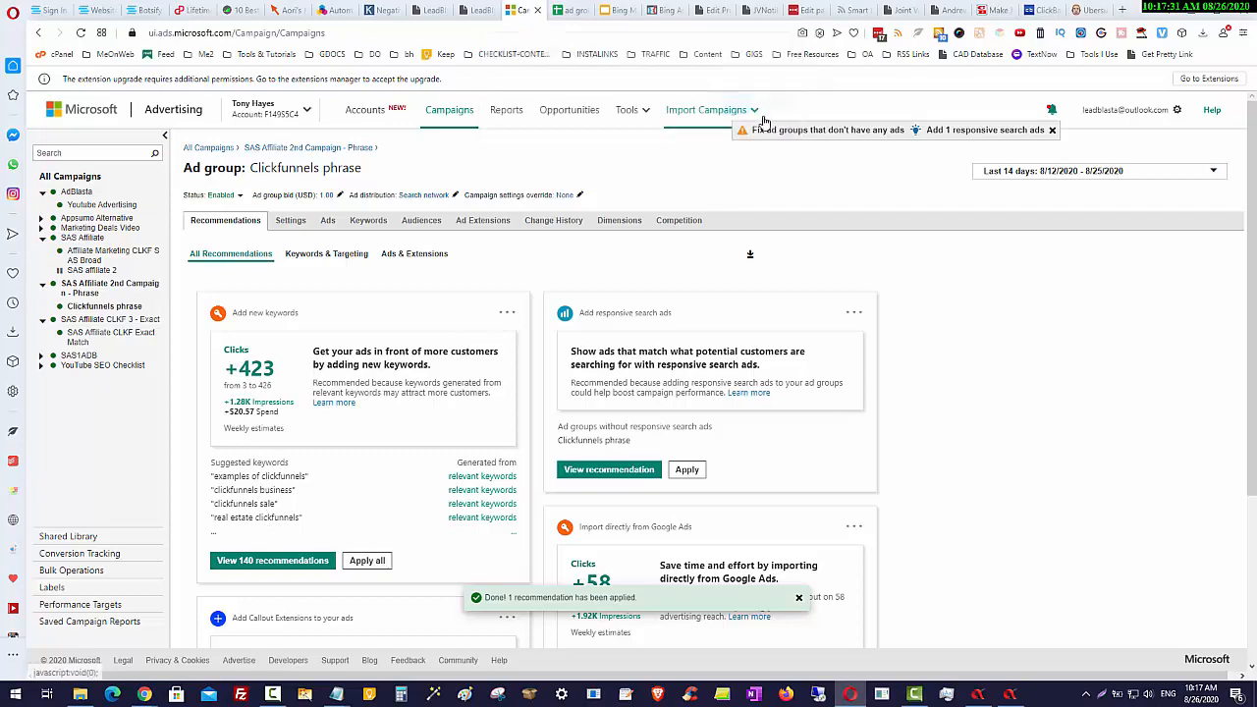
pyautogui.scroll(-2, 1094, 443)
pyautogui.scroll(2, 1075, 443)
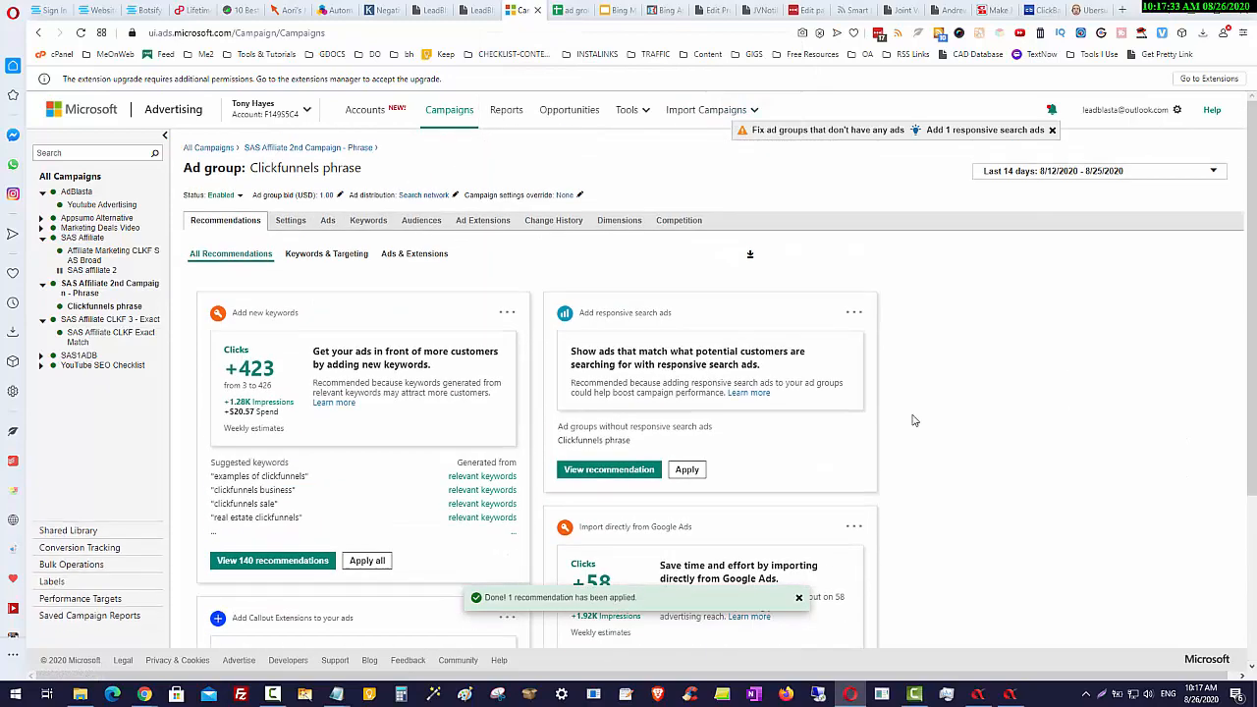
pyautogui.scroll(-2, 379, 452)
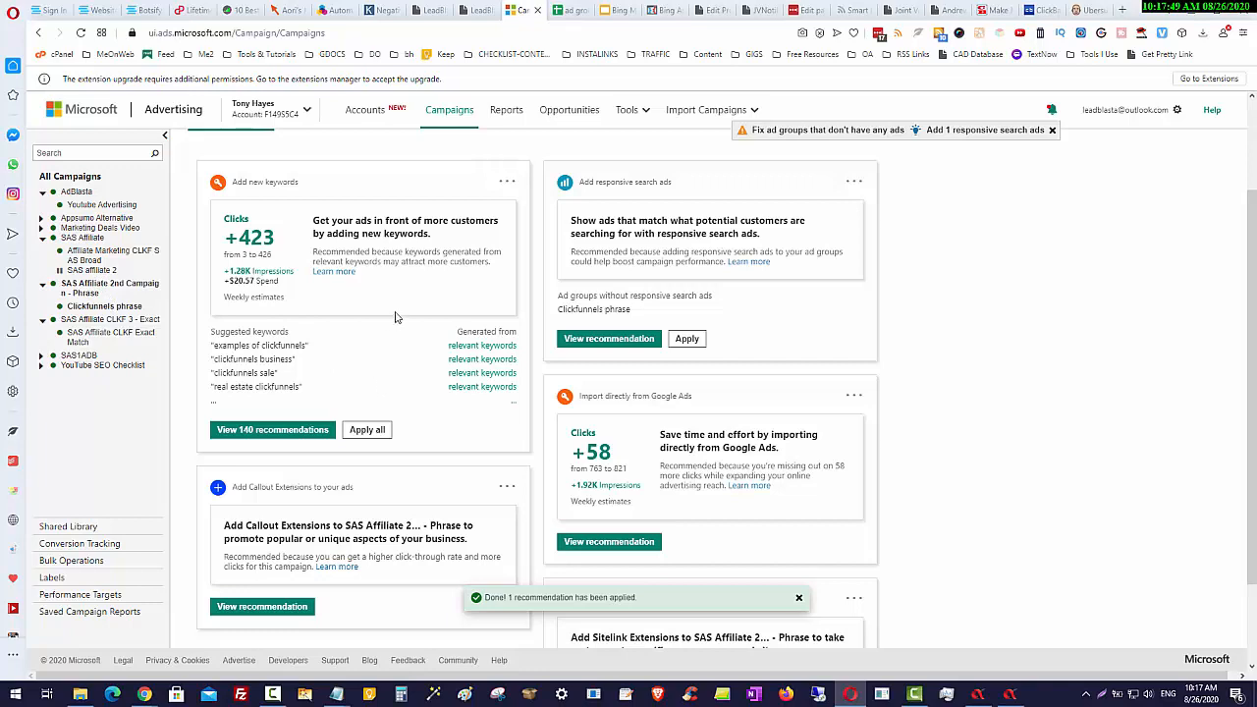
pyautogui.click(499, 184)
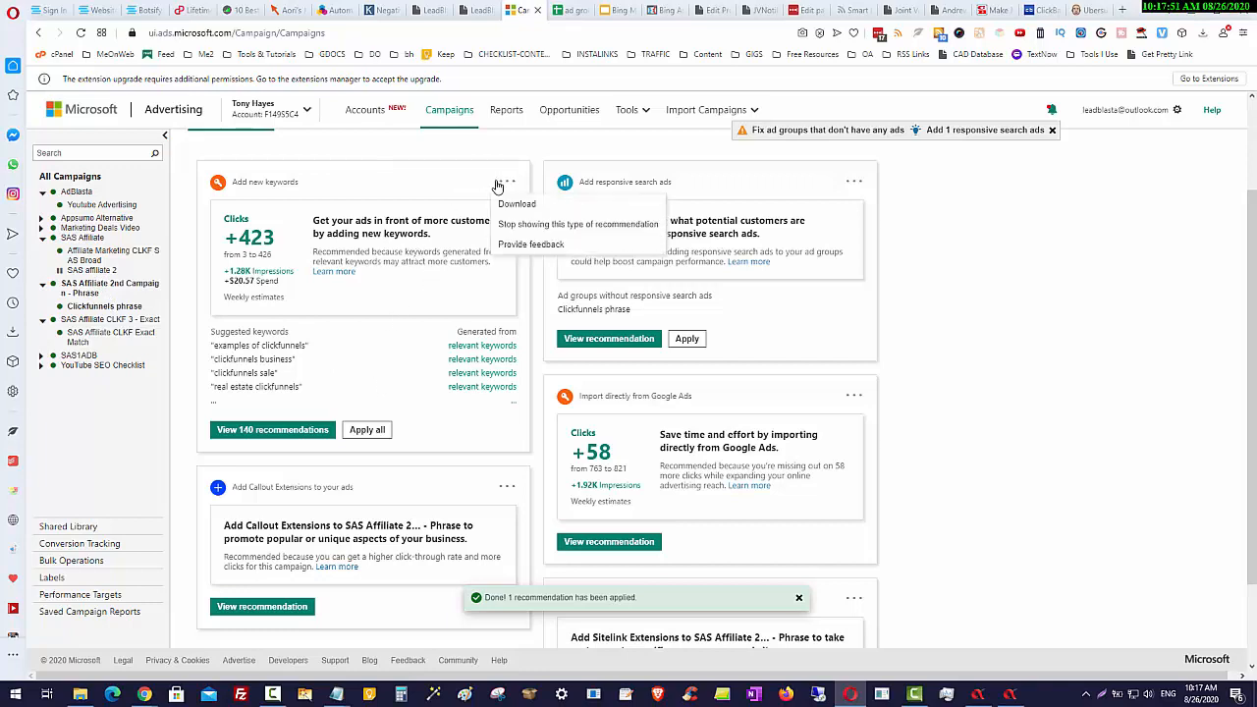
pyautogui.click(1102, 281)
pyautogui.scroll(2, 967, 476)
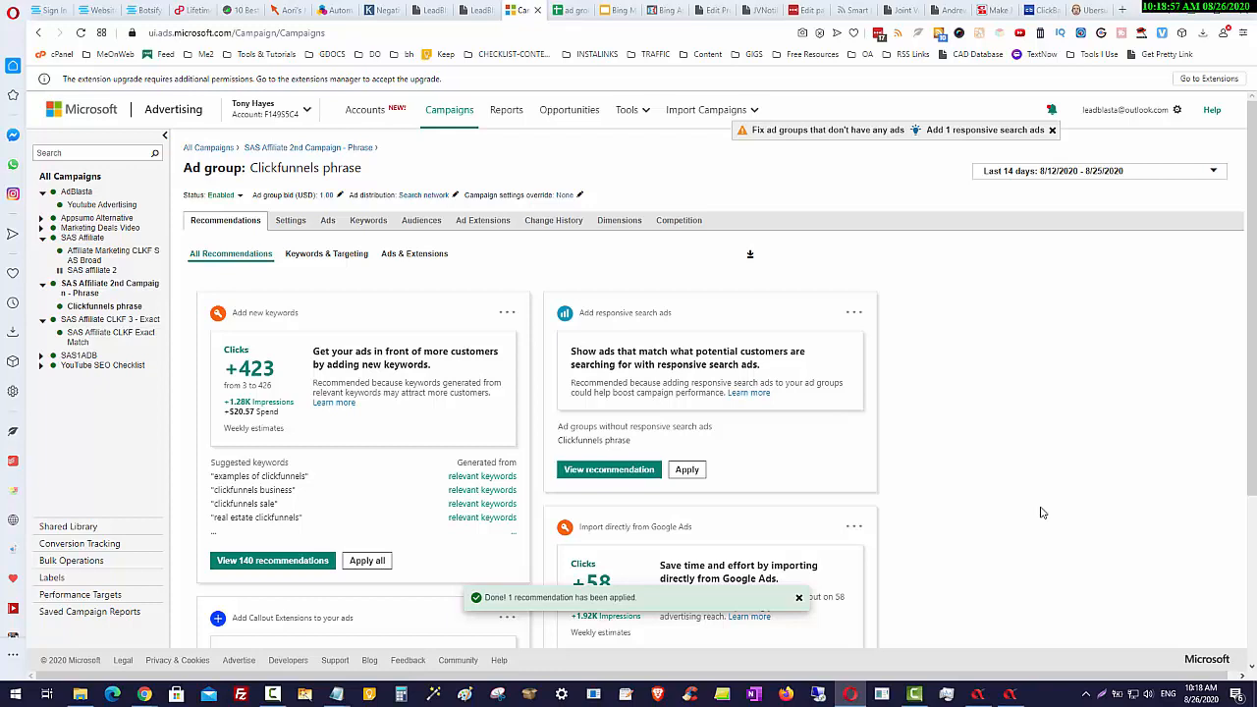
# Step: Open the keyword list of the Youtube Advertising ad group and examine its clicks, CTR and spend
pyautogui.click(113, 207)
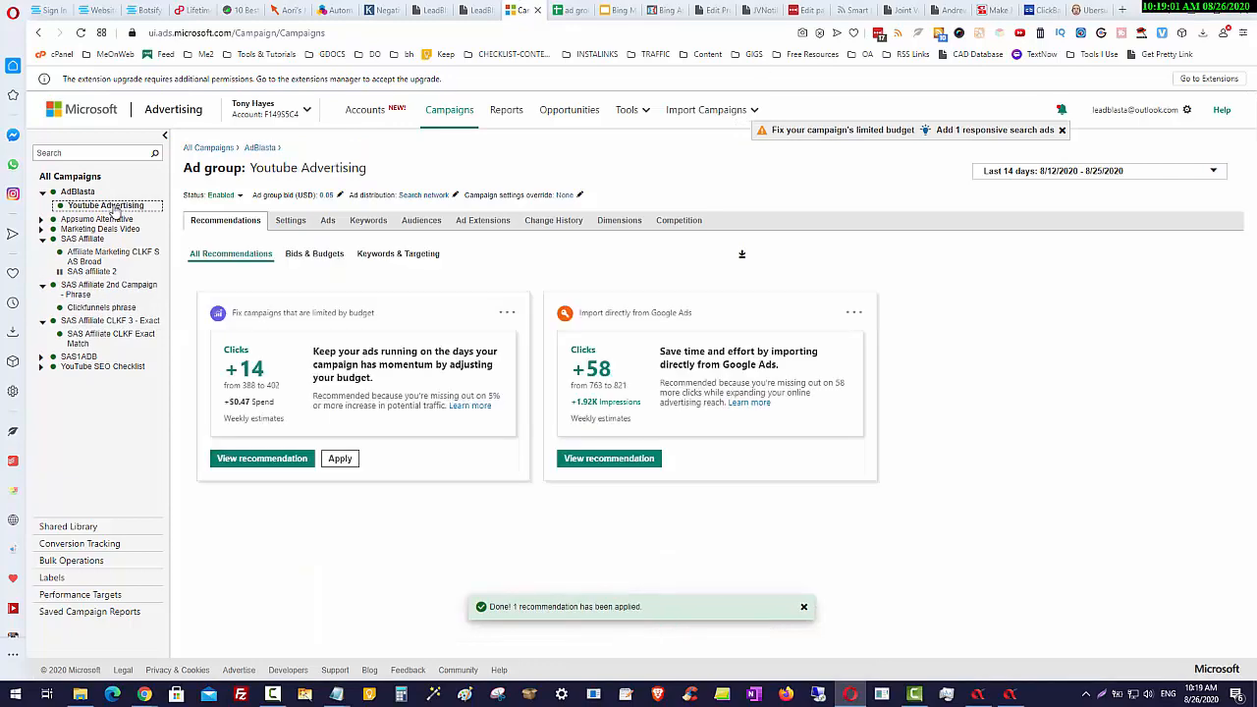
pyautogui.click(369, 220)
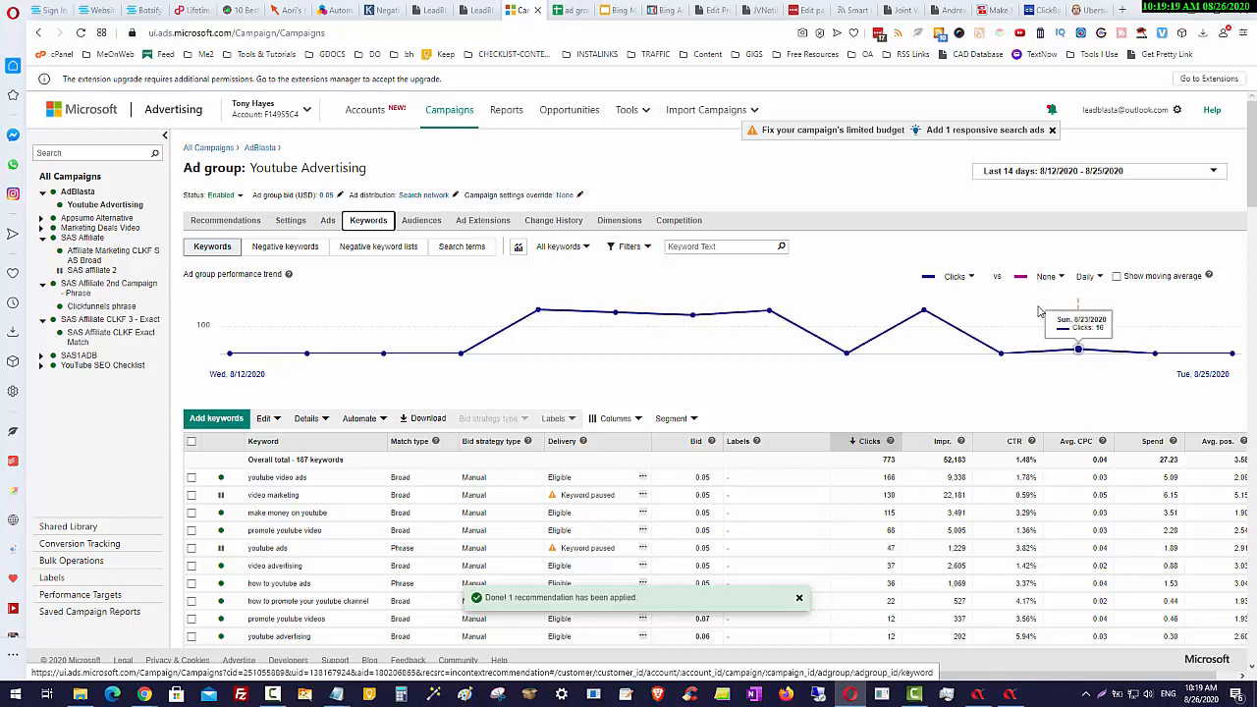
pyautogui.scroll(-1, 992, 344)
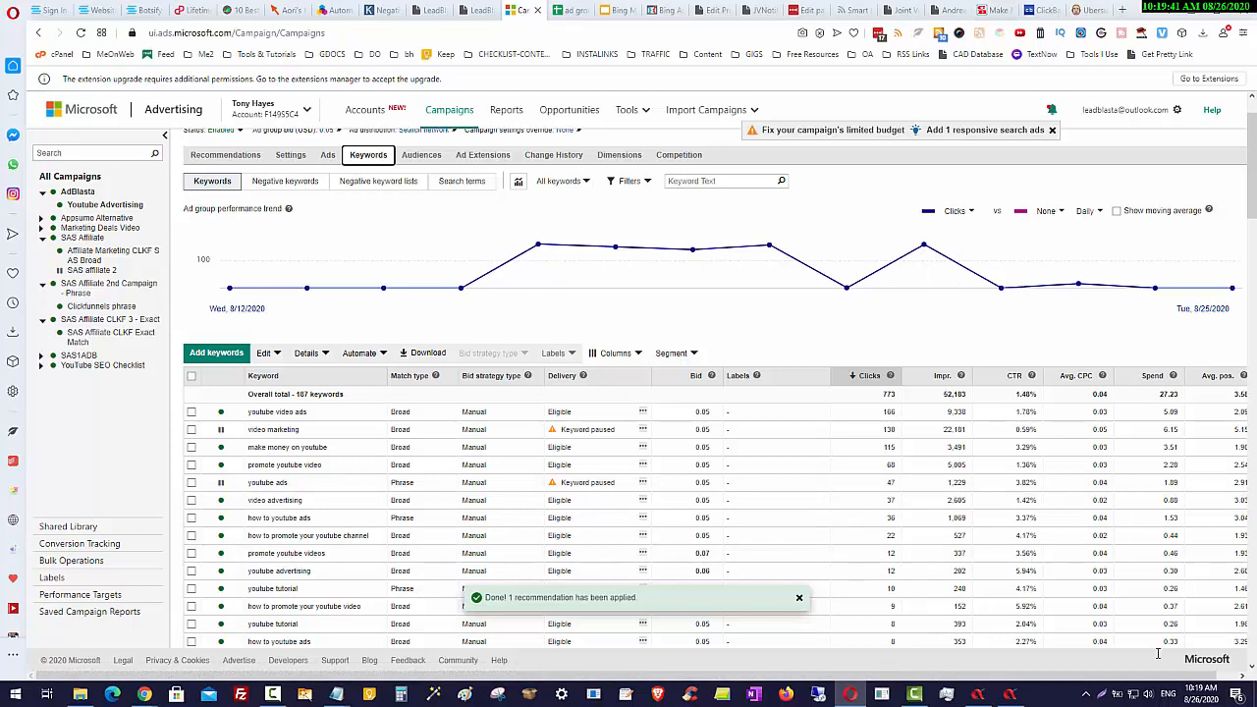
# Step: Switch to AdBlasta, glance at the D-Day Campaigns, and review the locations, ads, ad group and campaign settings of the SAS1ADB_clone Bing Ads project
pyautogui.click(1013, 695)
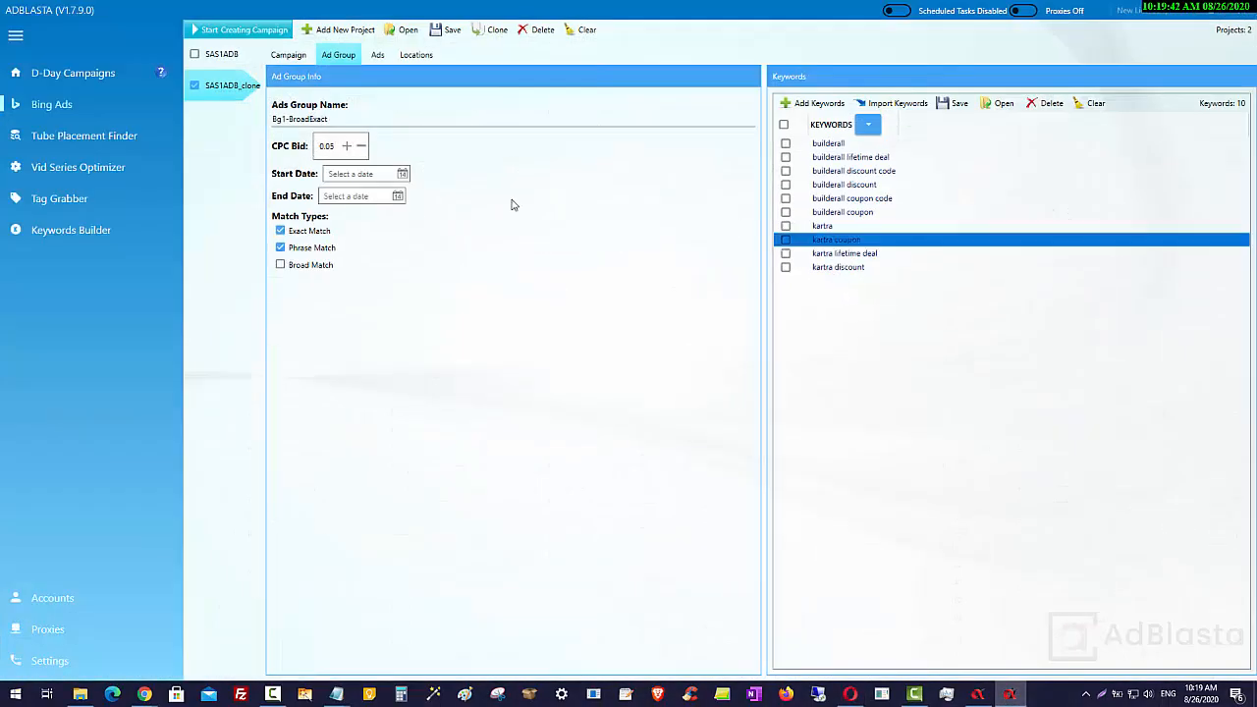
pyautogui.click(85, 73)
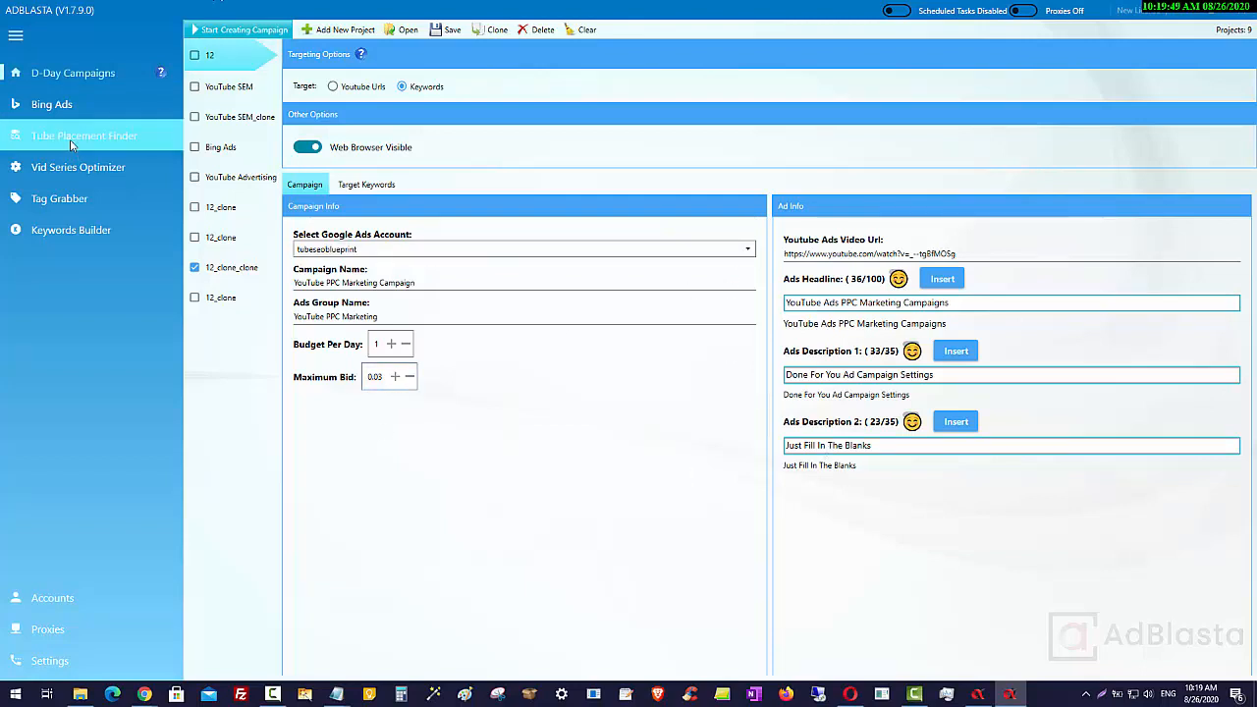
pyautogui.click(65, 114)
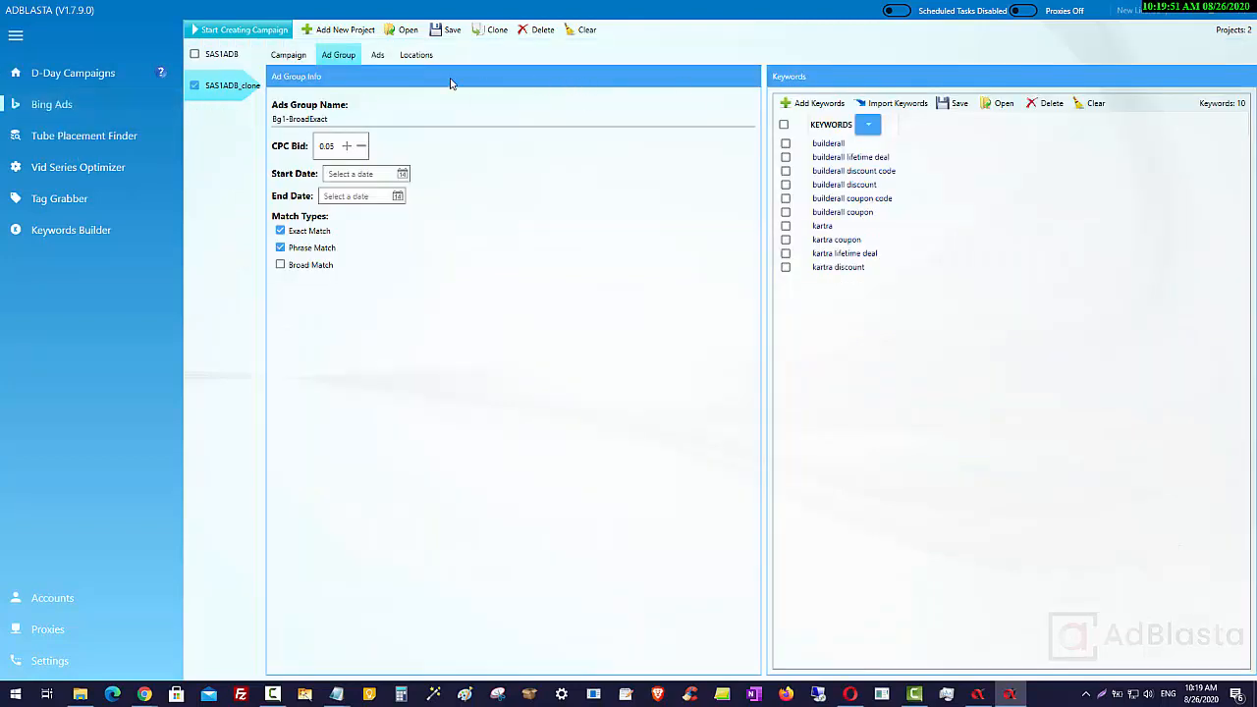
pyautogui.click(424, 61)
pyautogui.click(377, 55)
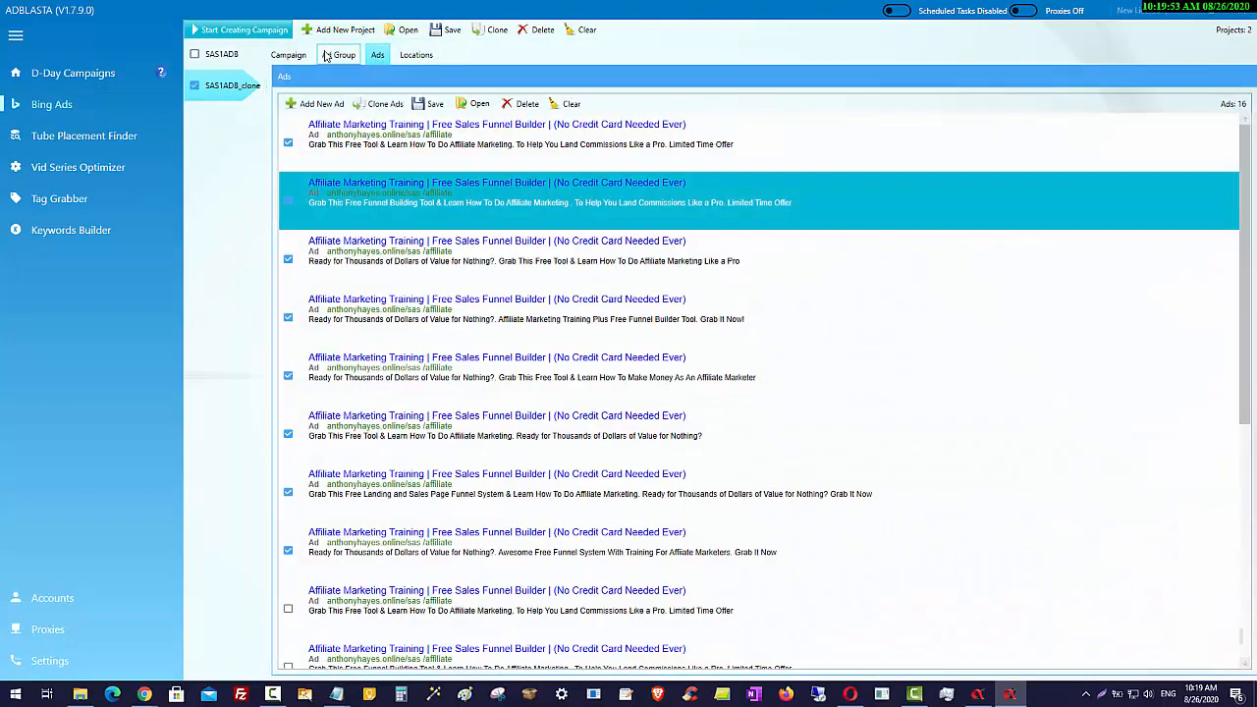
pyautogui.click(327, 56)
pyautogui.click(288, 55)
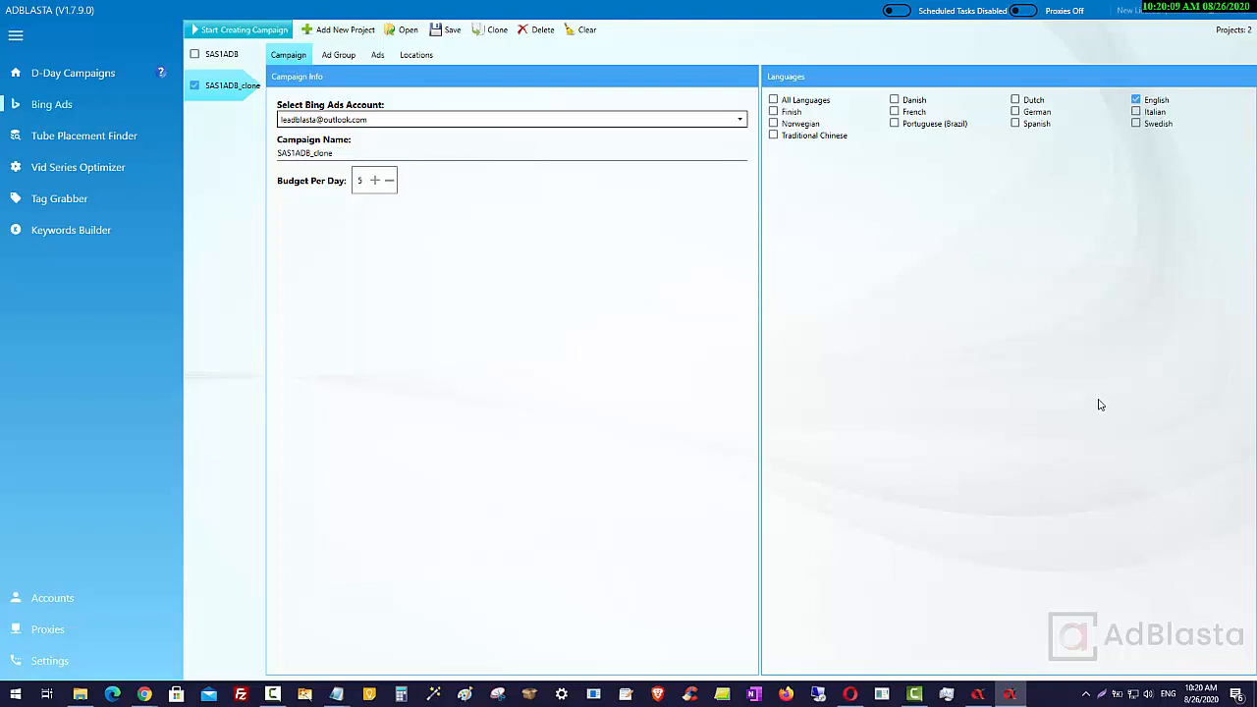
# Step: Revisit the D-Day Campaigns and inspect the Tube Placement Finder results and search keywords of the YouTube Ads project
pyautogui.click(83, 74)
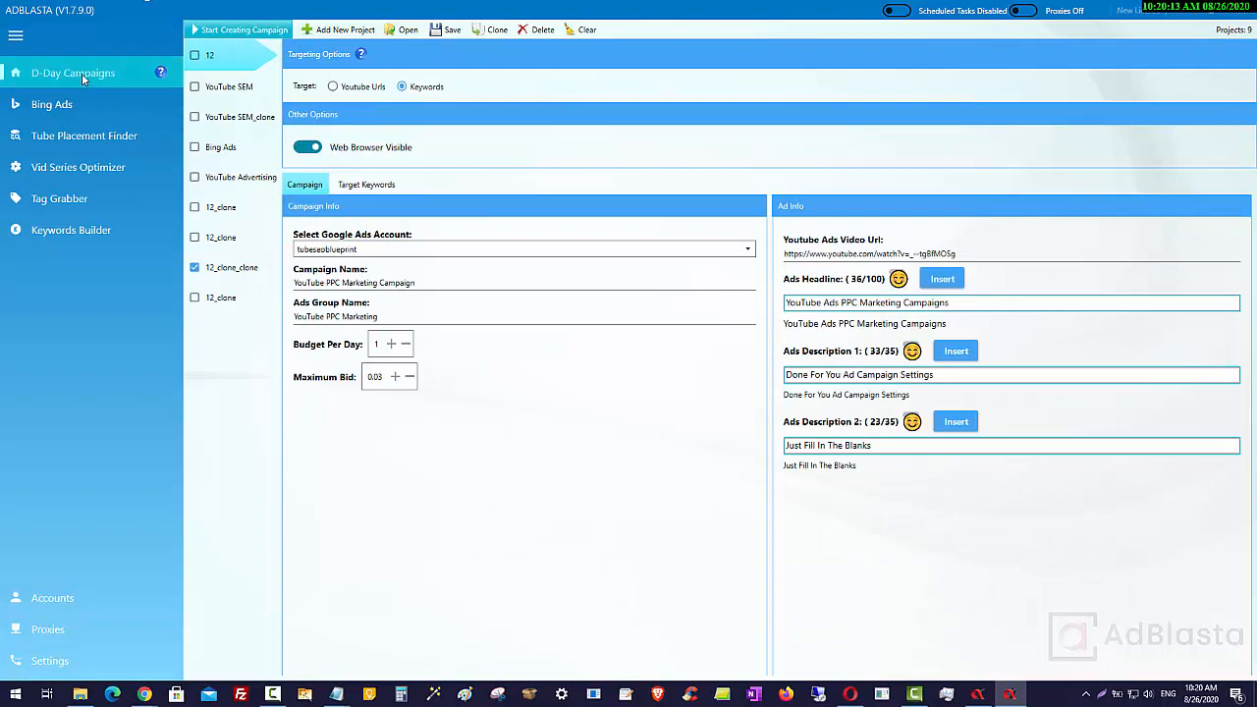
pyautogui.click(52, 139)
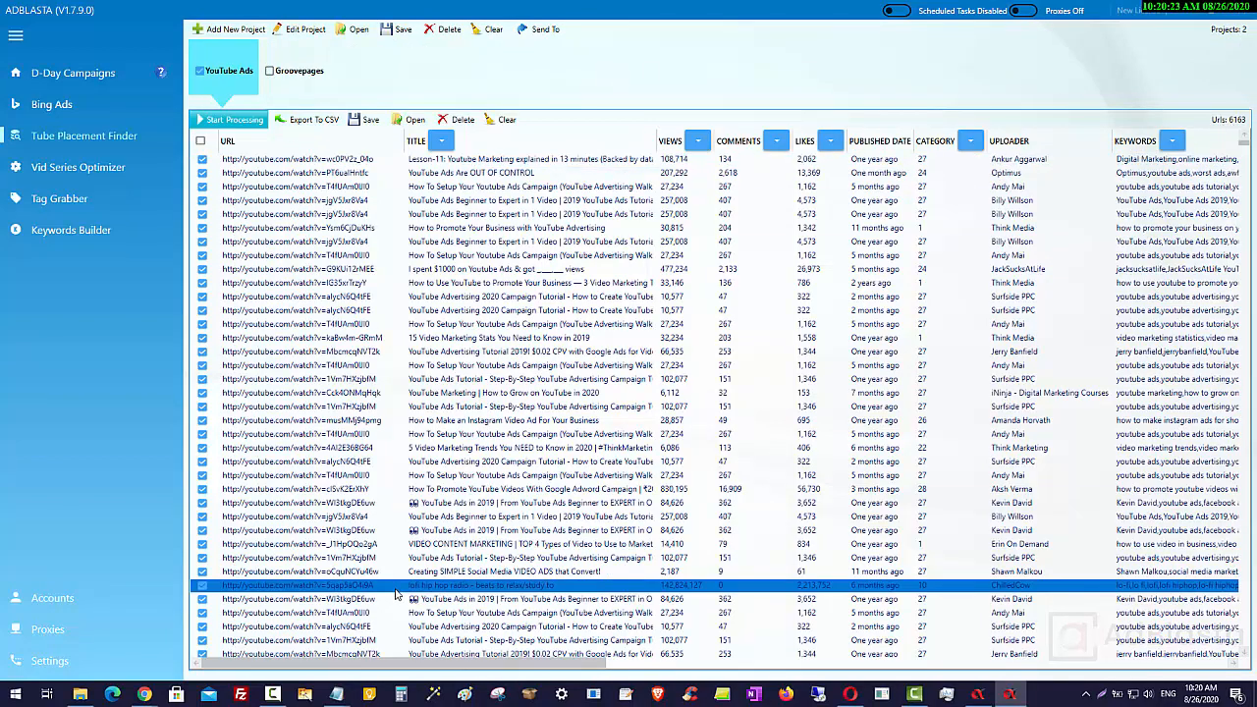
pyautogui.click(284, 30)
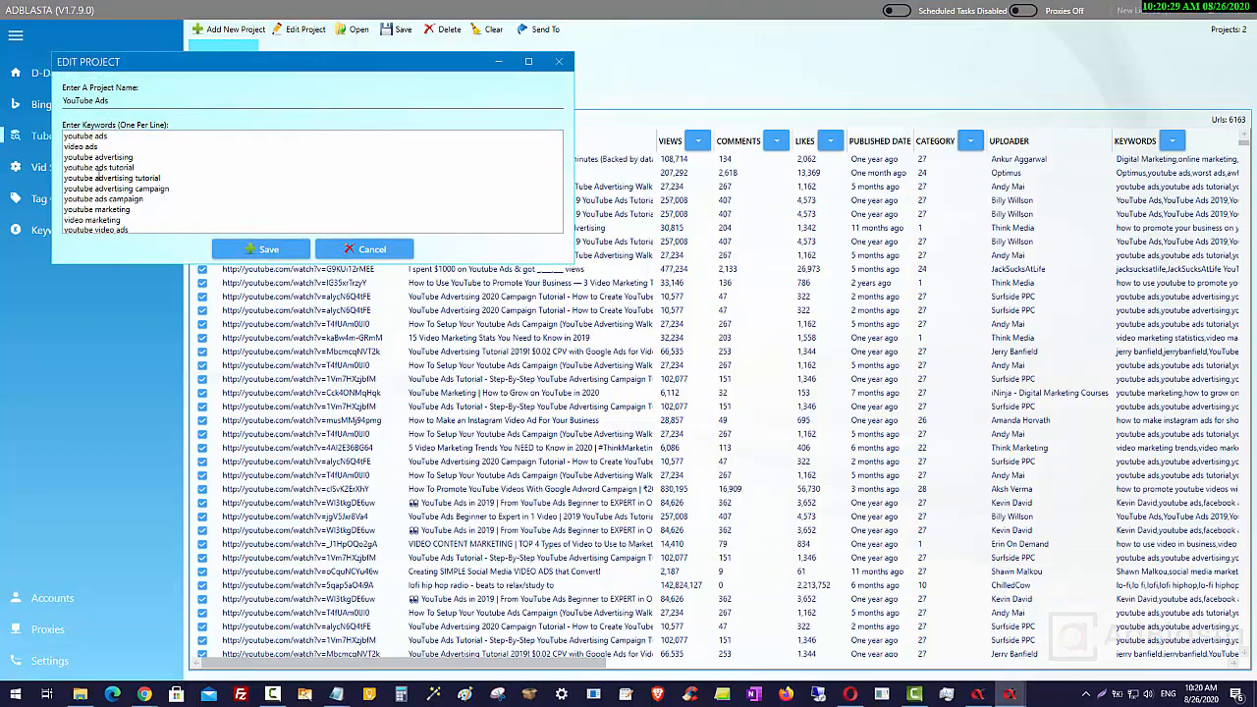
pyautogui.click(558, 61)
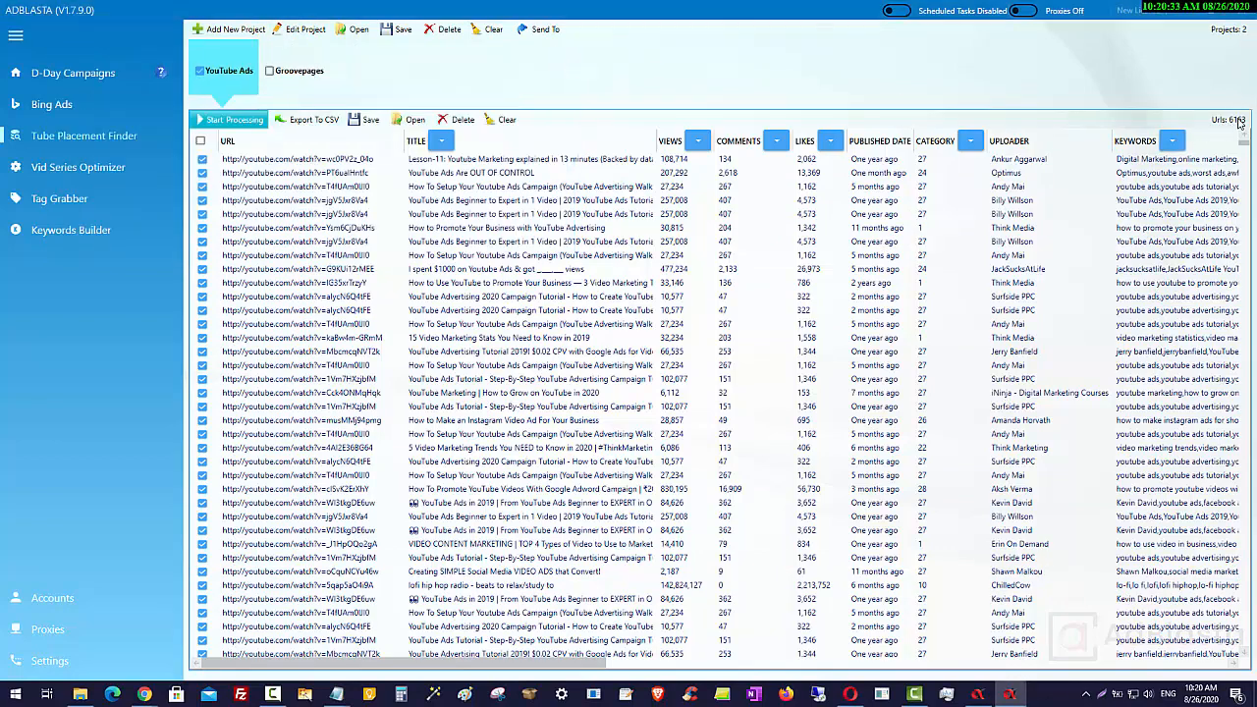
# Step: Review the email marketing series in Vid Series Optimizer, covering its video list, series info and description template, and preview the generated description
pyautogui.click(79, 169)
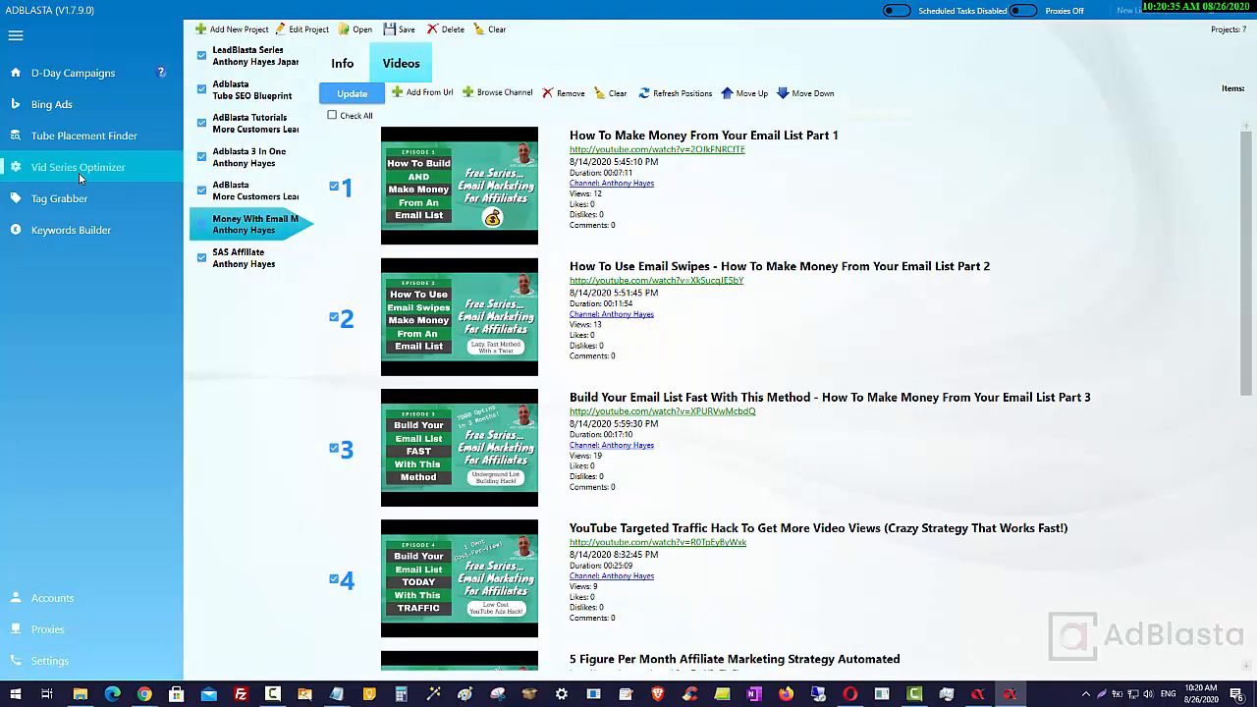
pyautogui.scroll(-5, 1019, 397)
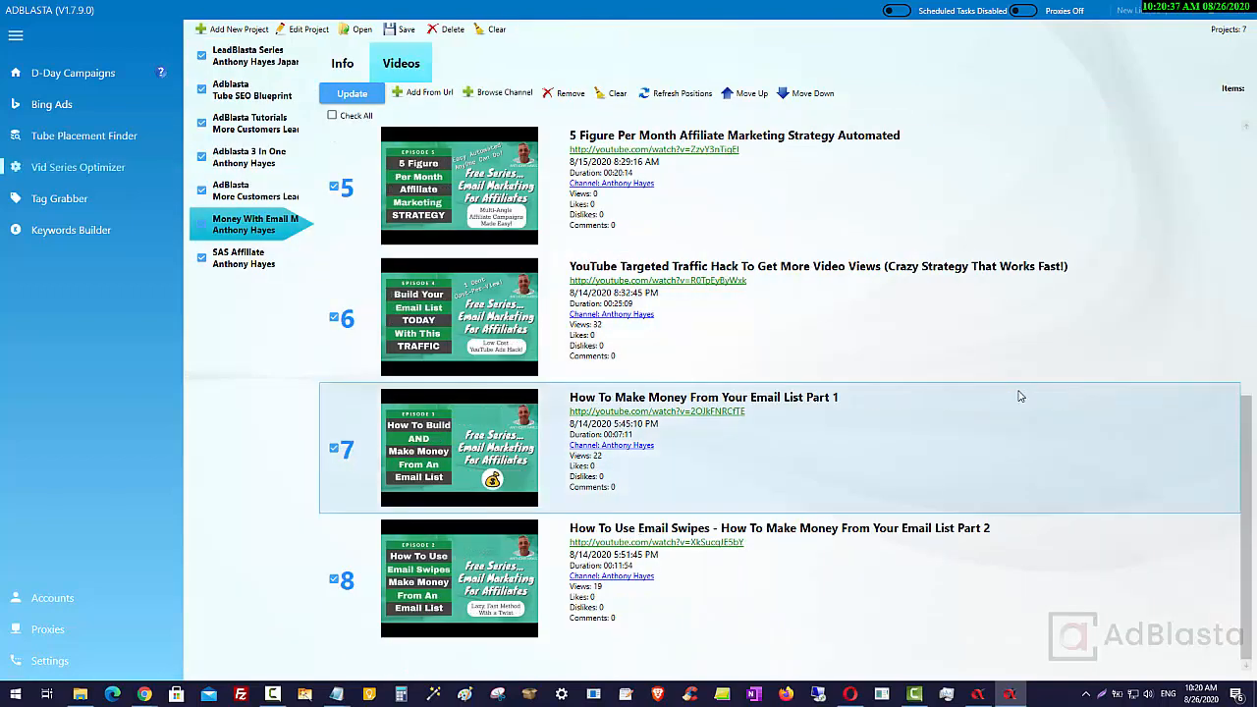
pyautogui.click(341, 64)
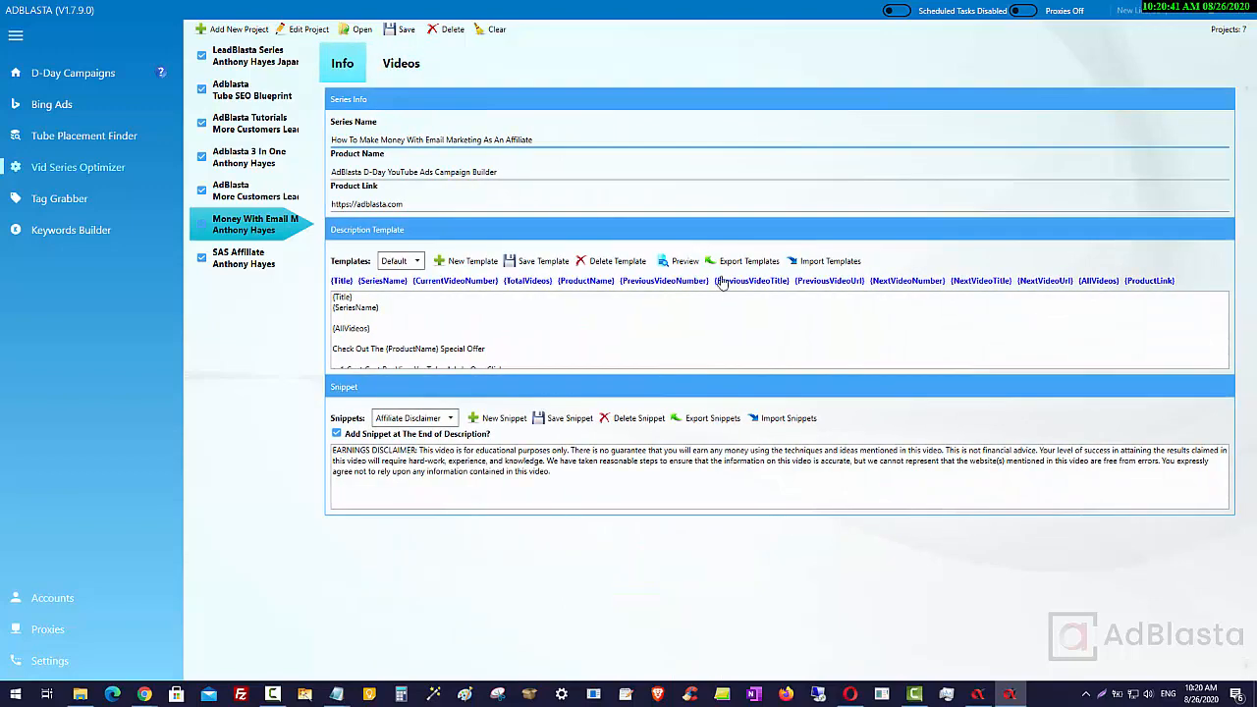
pyautogui.click(417, 69)
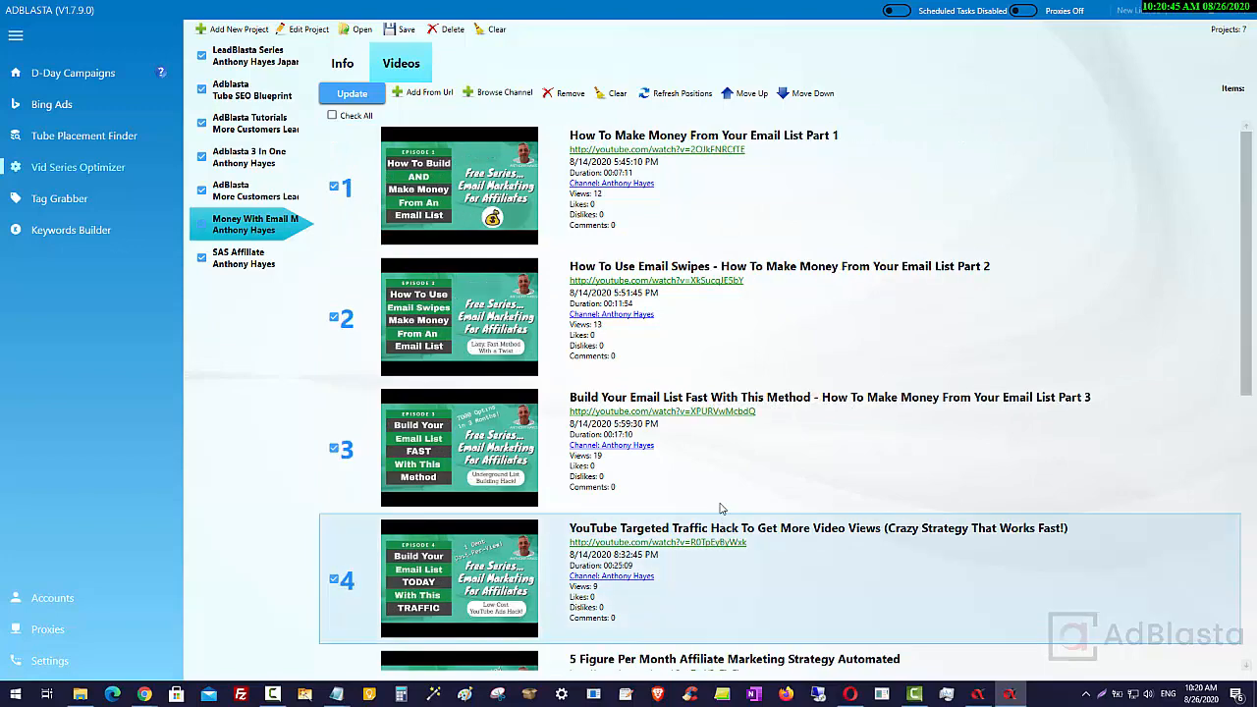
pyautogui.click(343, 63)
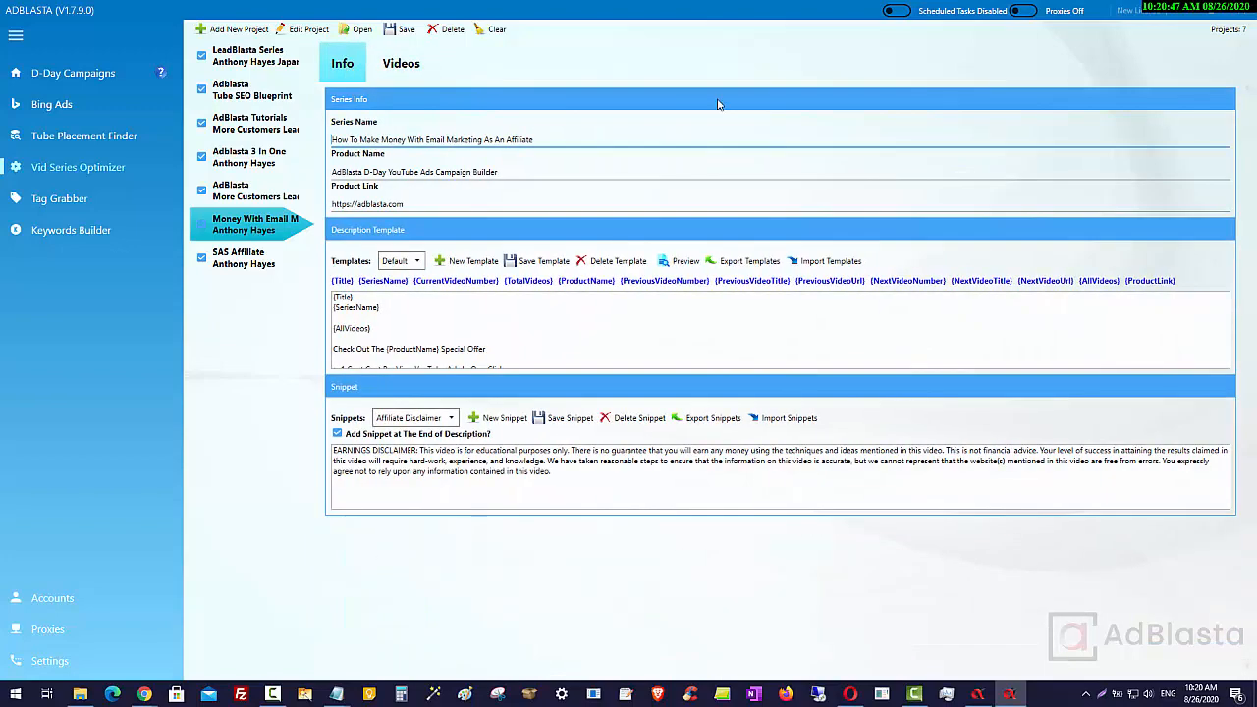
pyautogui.click(680, 262)
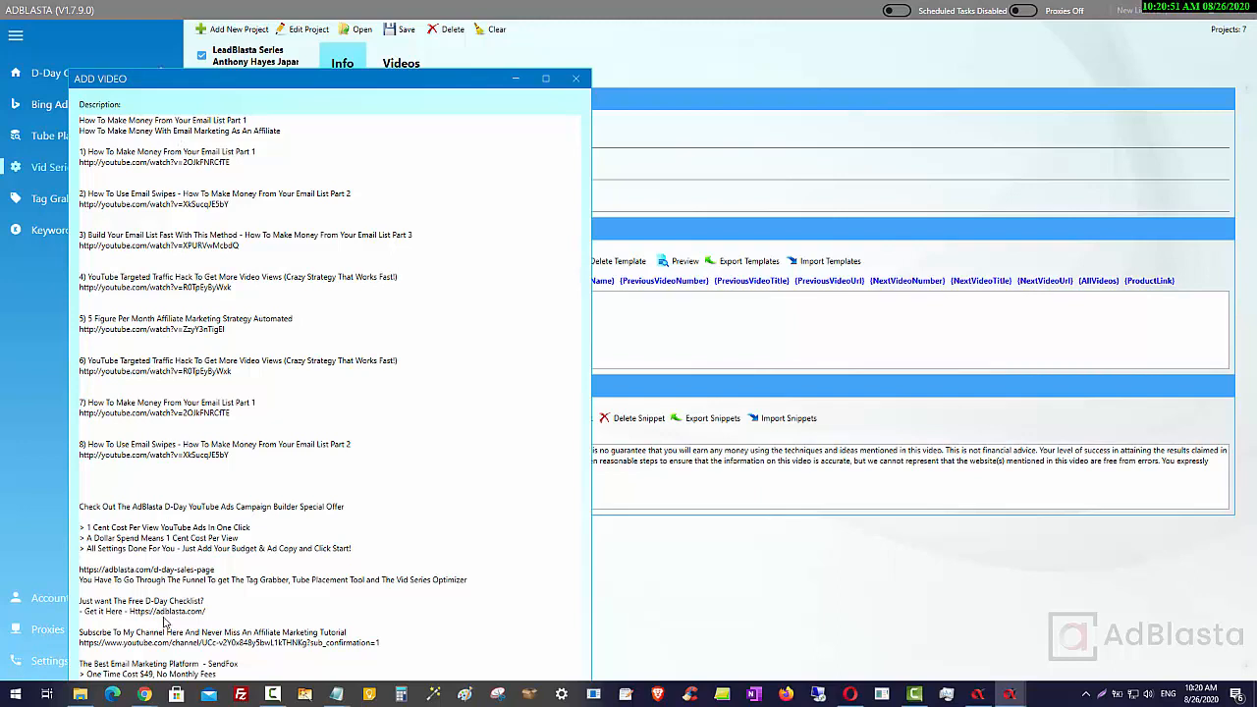
pyautogui.click(576, 78)
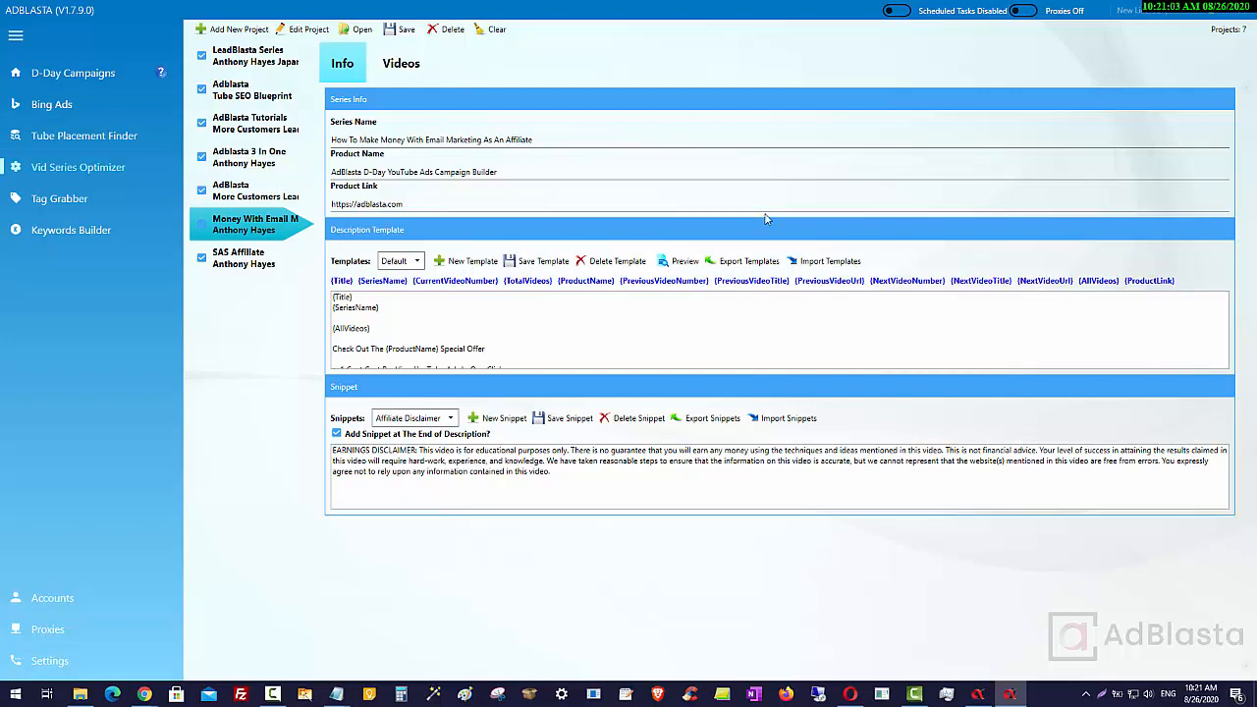
# Step: Review the clickfunnels project in Tag Grabber, select the Groove project and copy its tags to the clipboard
pyautogui.click(66, 201)
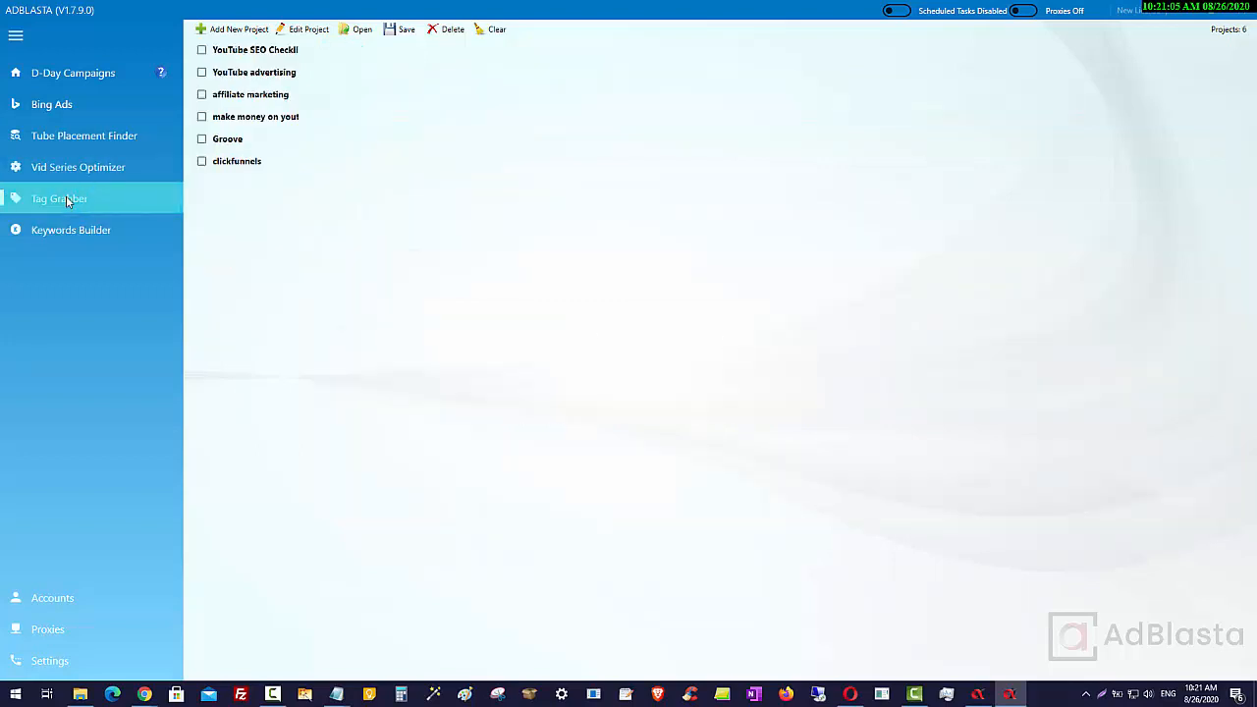
pyautogui.click(232, 169)
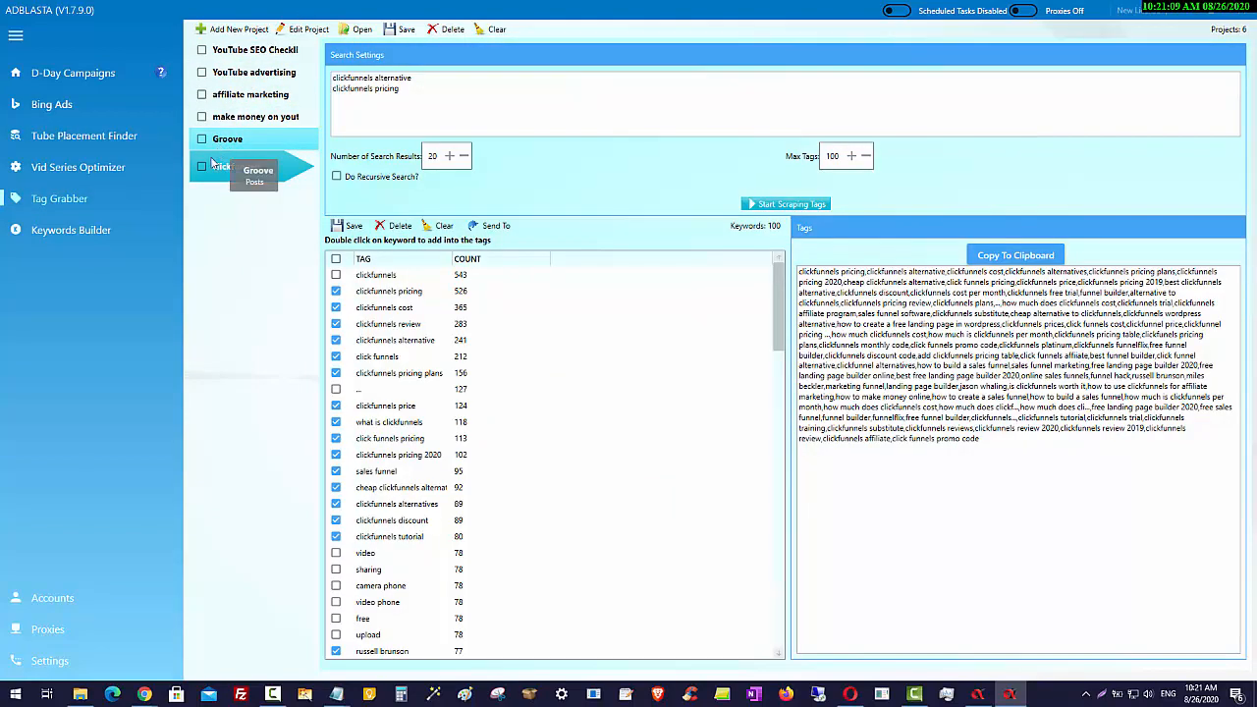
pyautogui.click(202, 139)
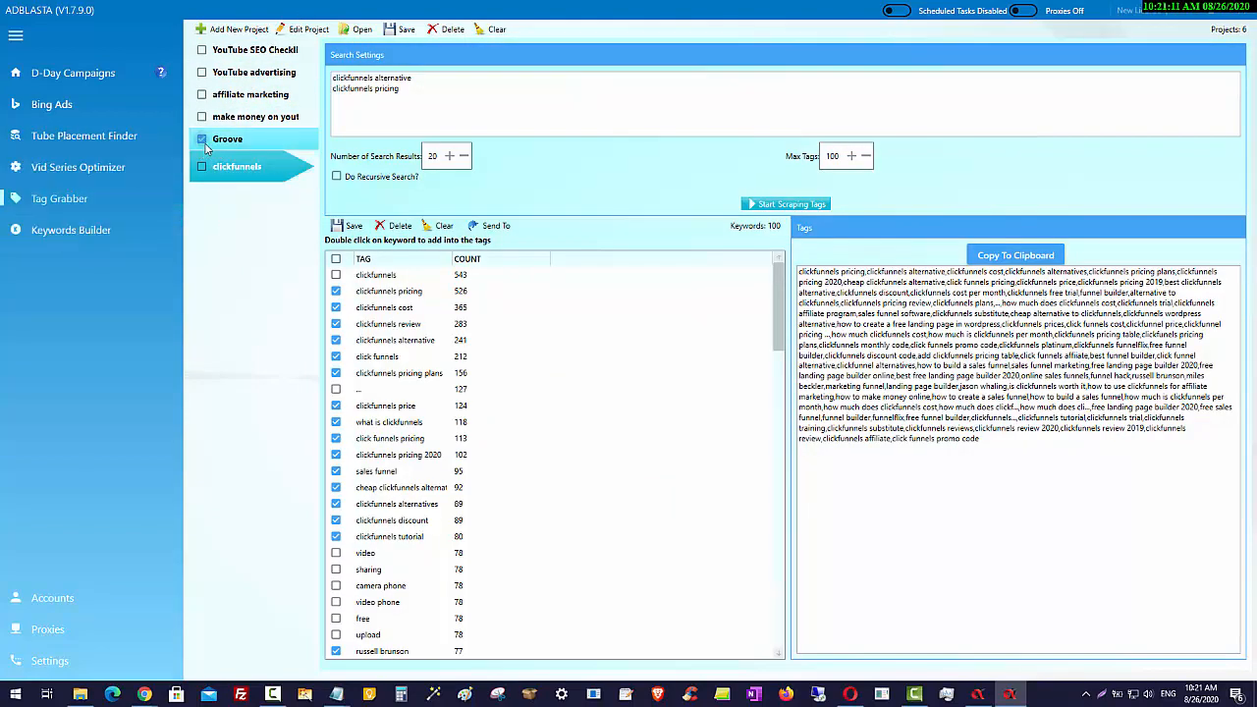
pyautogui.click(208, 145)
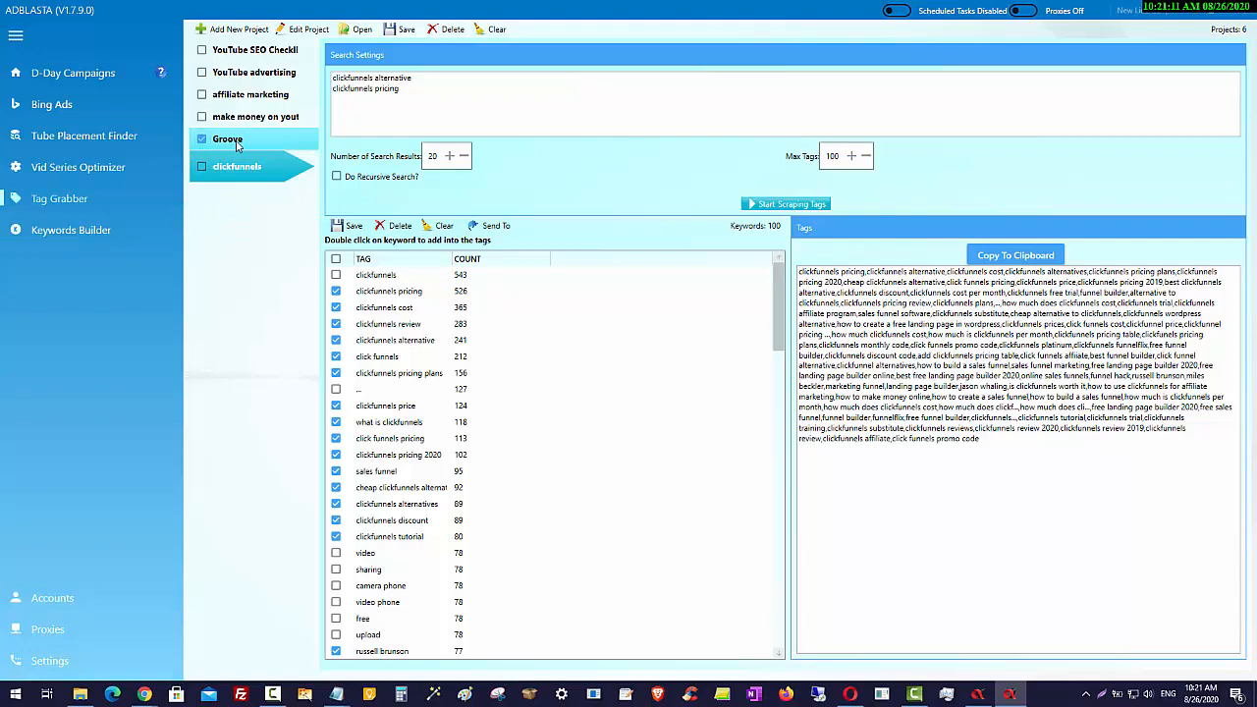
pyautogui.click(1053, 258)
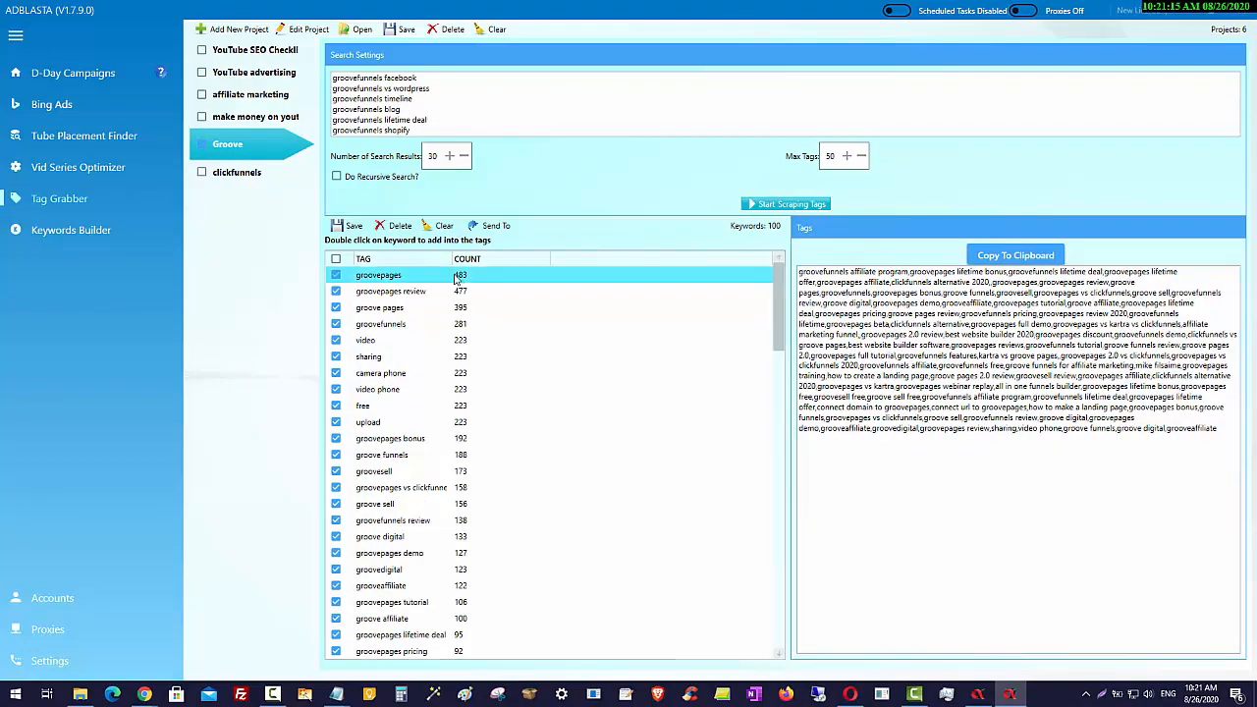
# Step: Return to the Youtube Advertising keyword list in Microsoft Advertising, and view the Ubersuggest keyword ideas for "make money on youtube"
pyautogui.click(1186, 11)
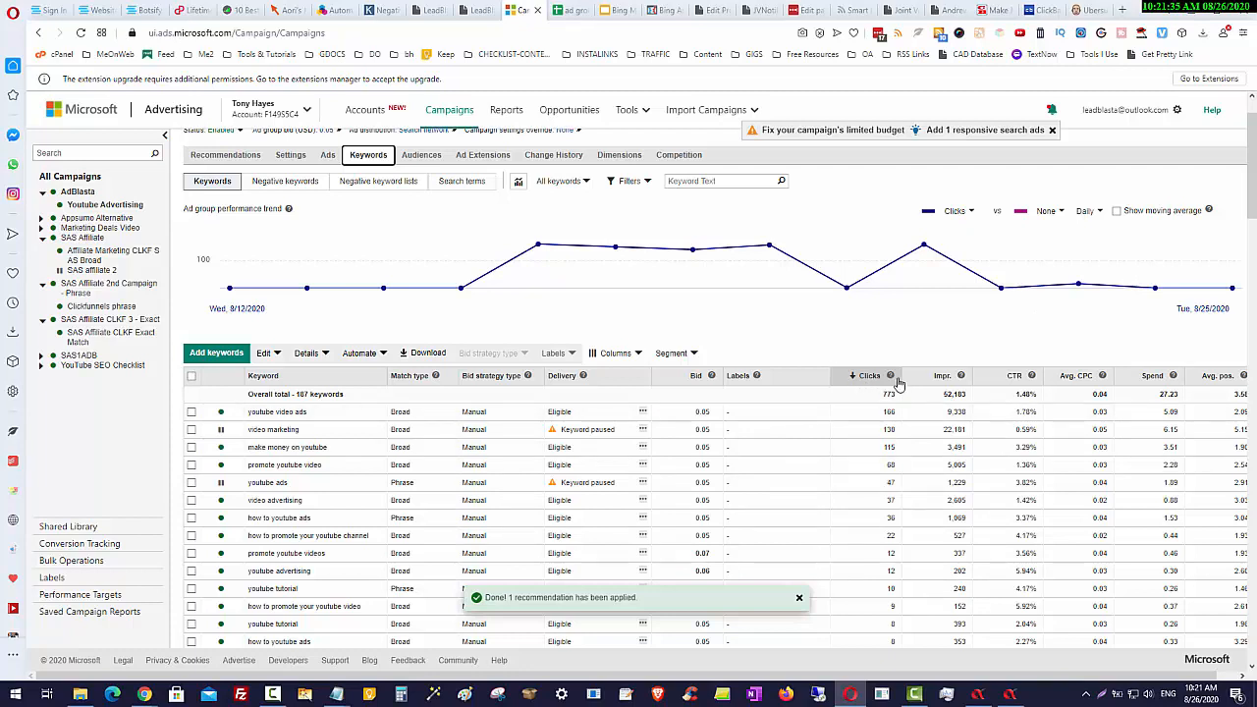
pyautogui.moveTo(1090, 285)
pyautogui.click(1077, 10)
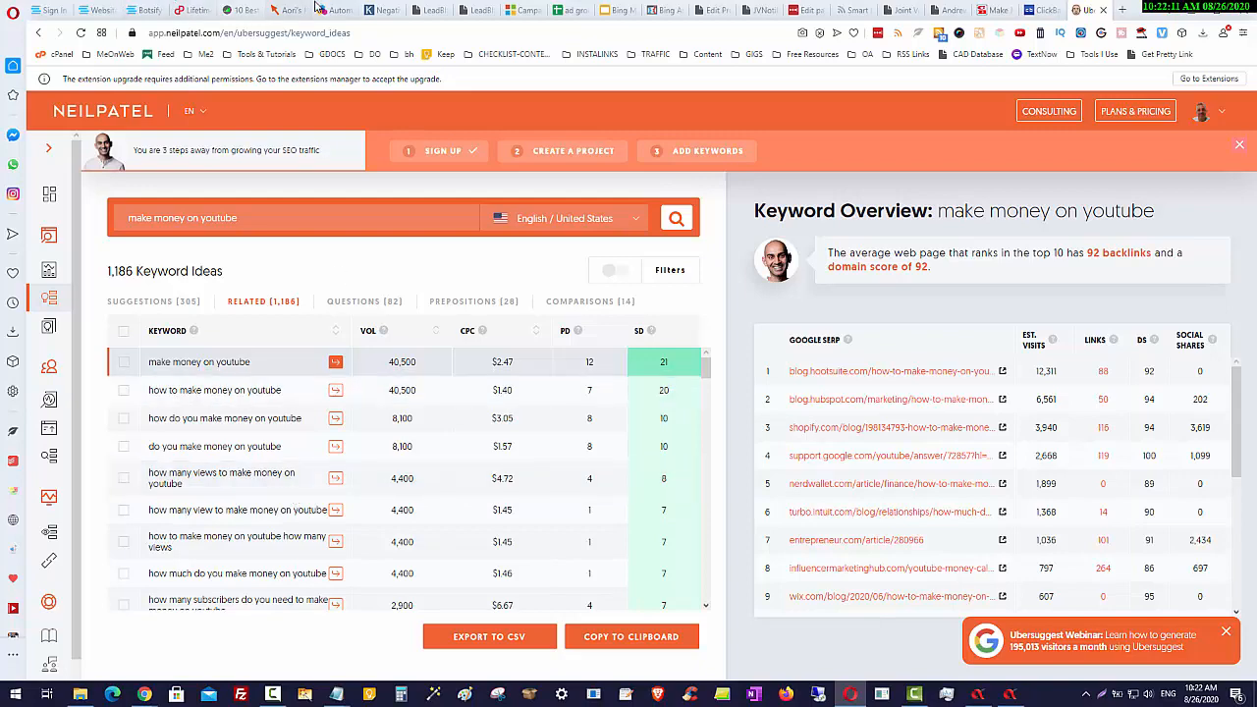
# Step: Switch back to AdBlasta and view the ad group settings and keywords of the SAS1ADB_clone Bing Ads project
pyautogui.click(1011, 695)
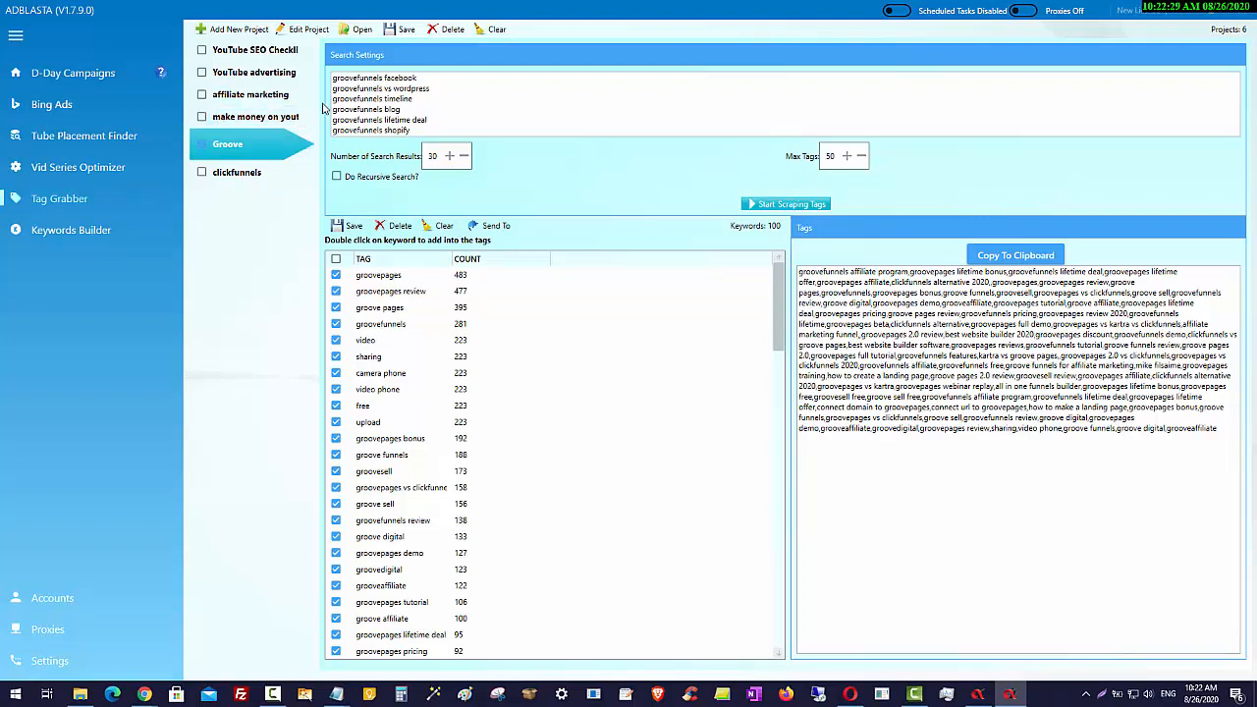
pyautogui.click(102, 106)
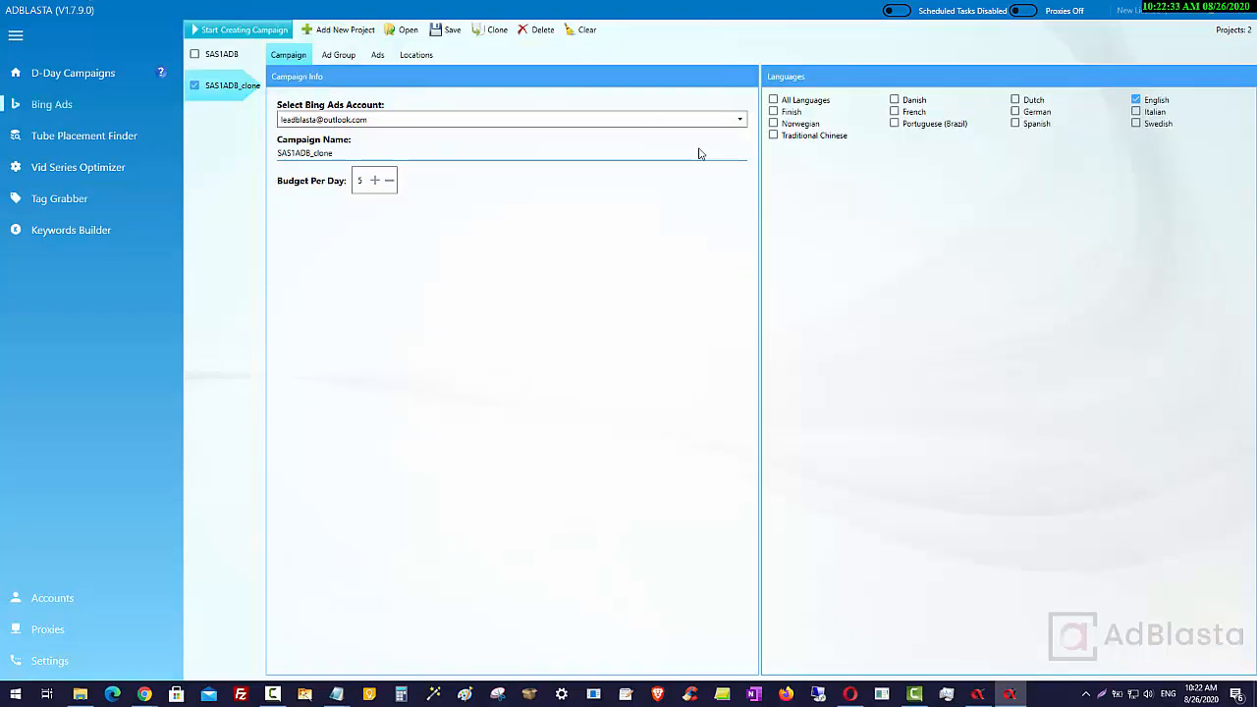
pyautogui.click(338, 57)
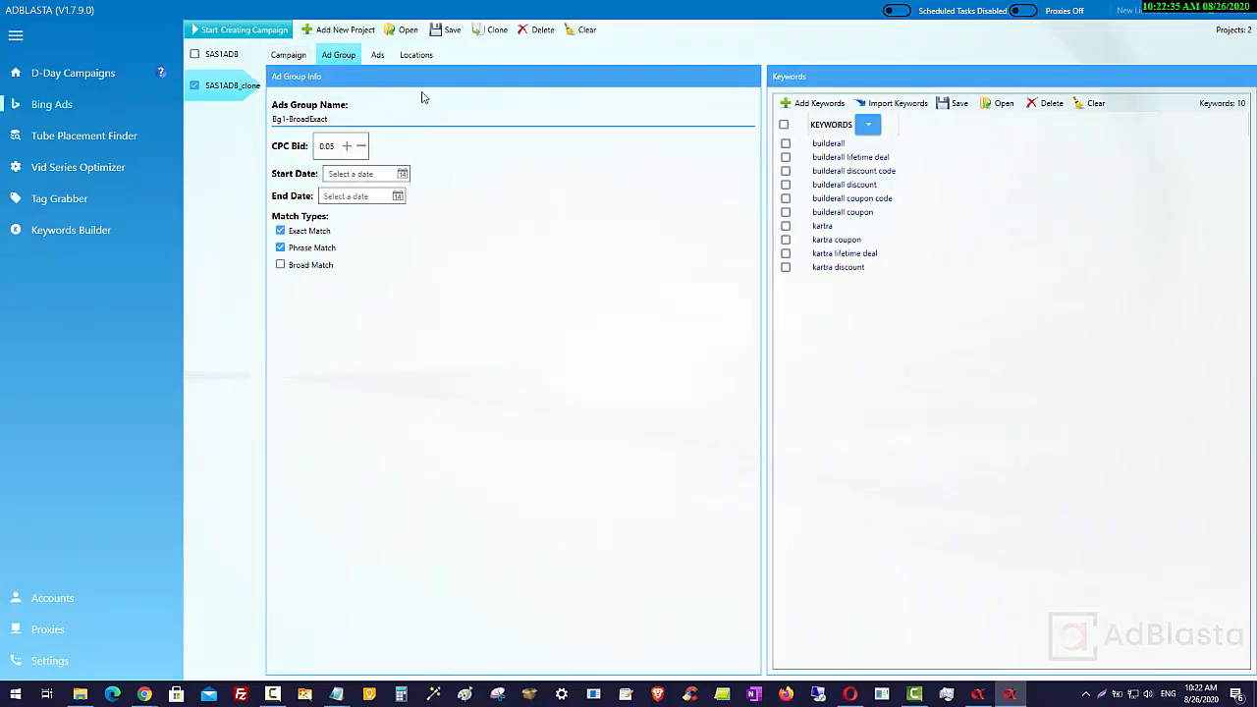